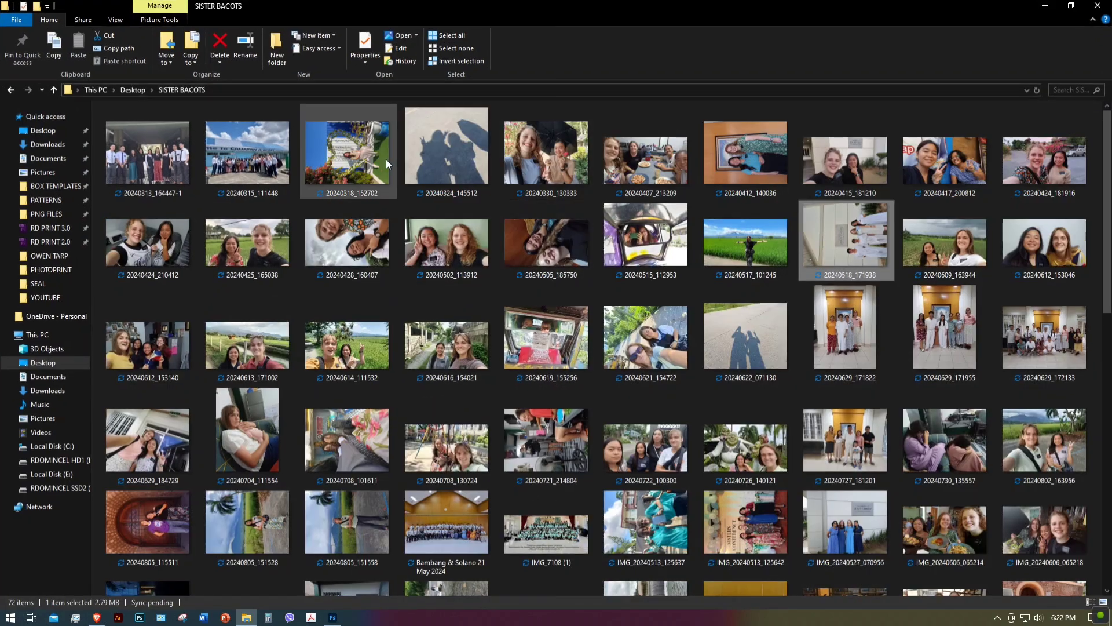
# Rotate the photos 20240629_171822, 20240629_171955 and 20240704_111554 from portrait to landscape orientation in the SISTER BACOTS folder
pyautogui.click(602, 156)
pyautogui.doubleClick(348, 164)
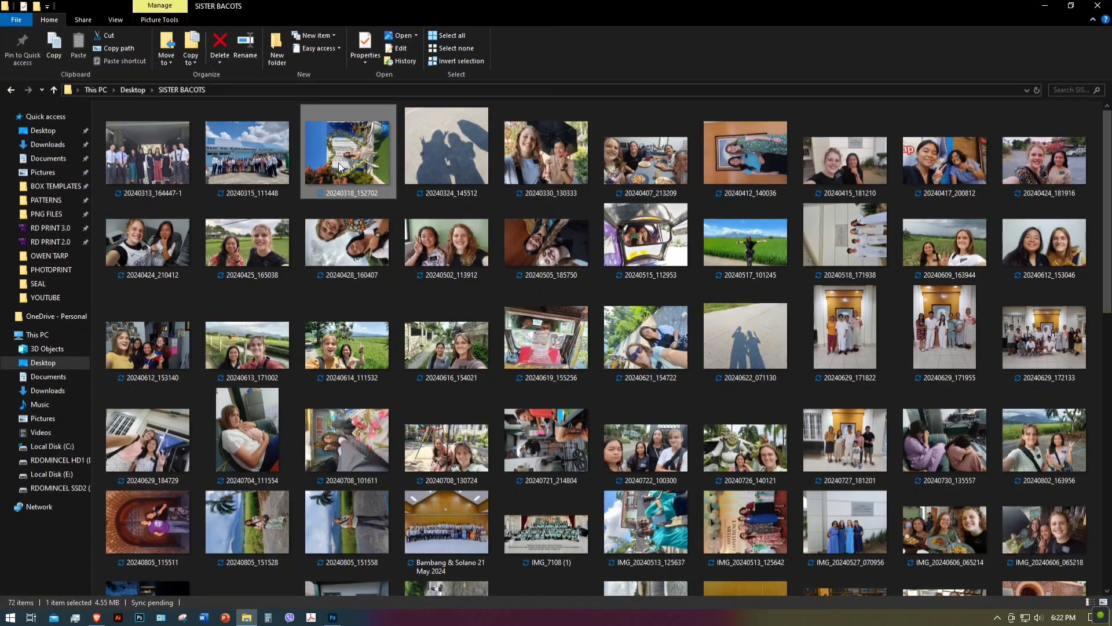
pyautogui.click(561, 151)
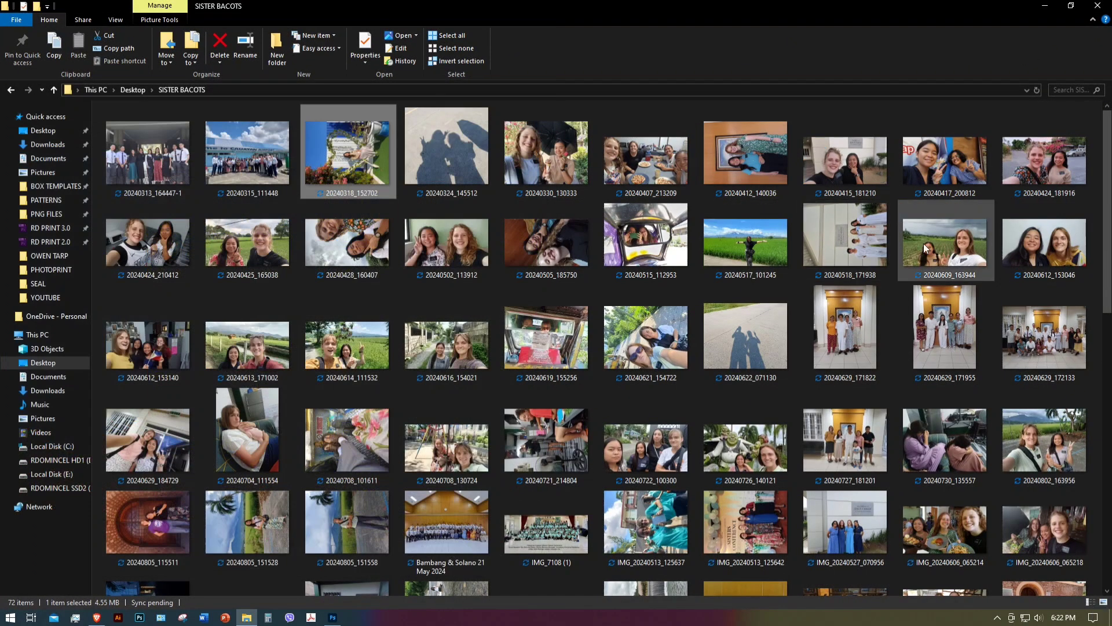
pyautogui.click(917, 349)
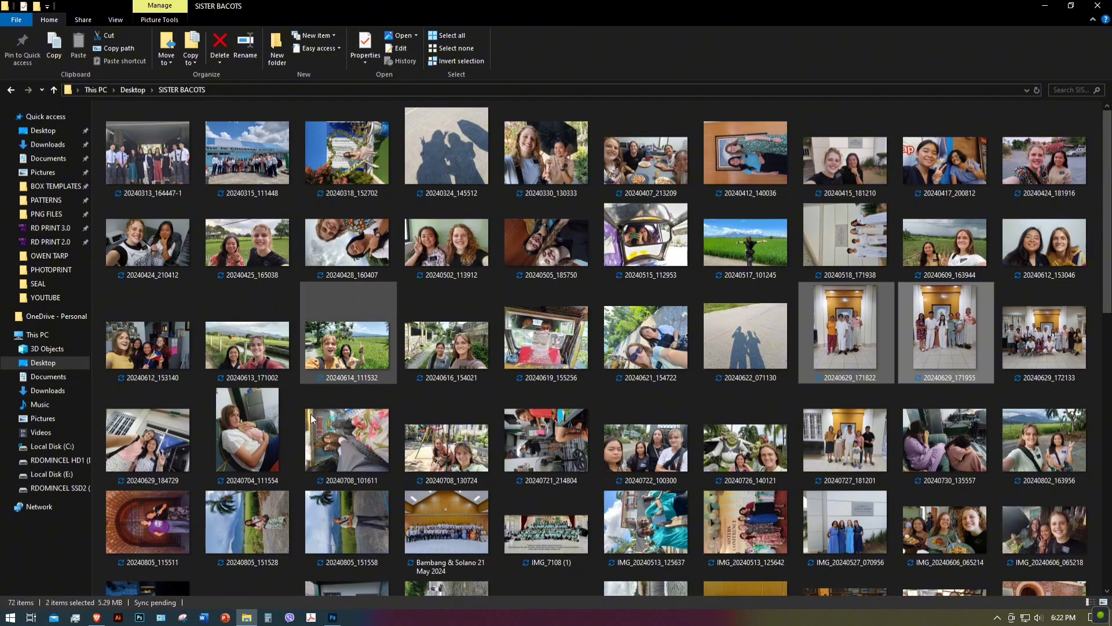
pyautogui.keyDown('ctrl'); pyautogui.click(256, 441); pyautogui.keyUp('ctrl')
pyautogui.rightClick(256, 442)
pyautogui.click(294, 179)
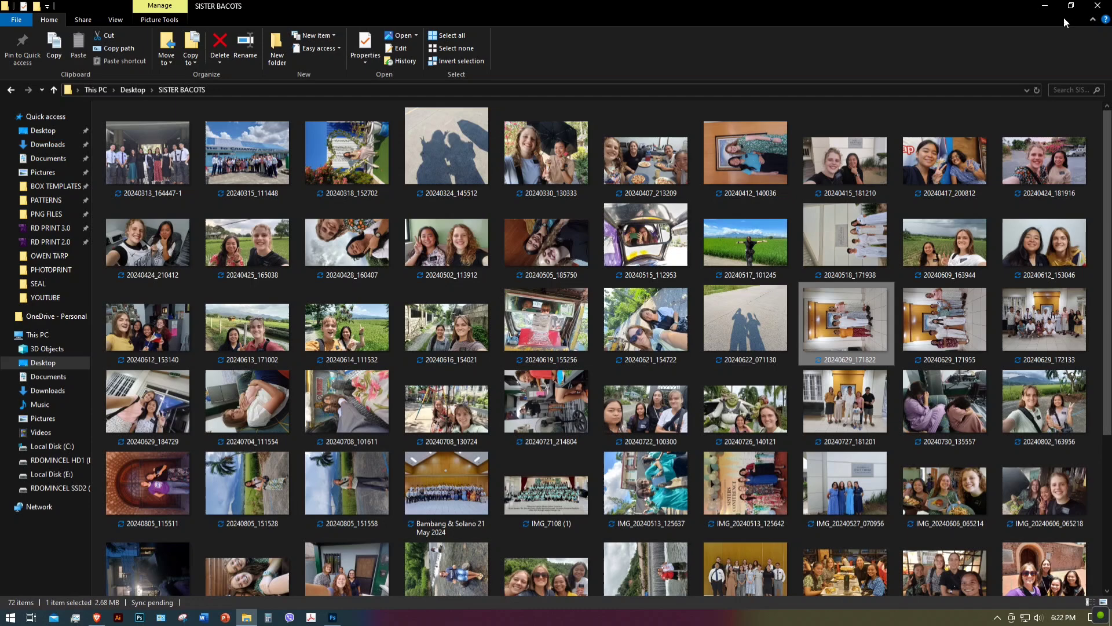
# Shrink the SISTER BACOTS folder window and place it beside the photo frames of the 2.5 X 3.5 -2.psd template
pyautogui.click(1063, 18)
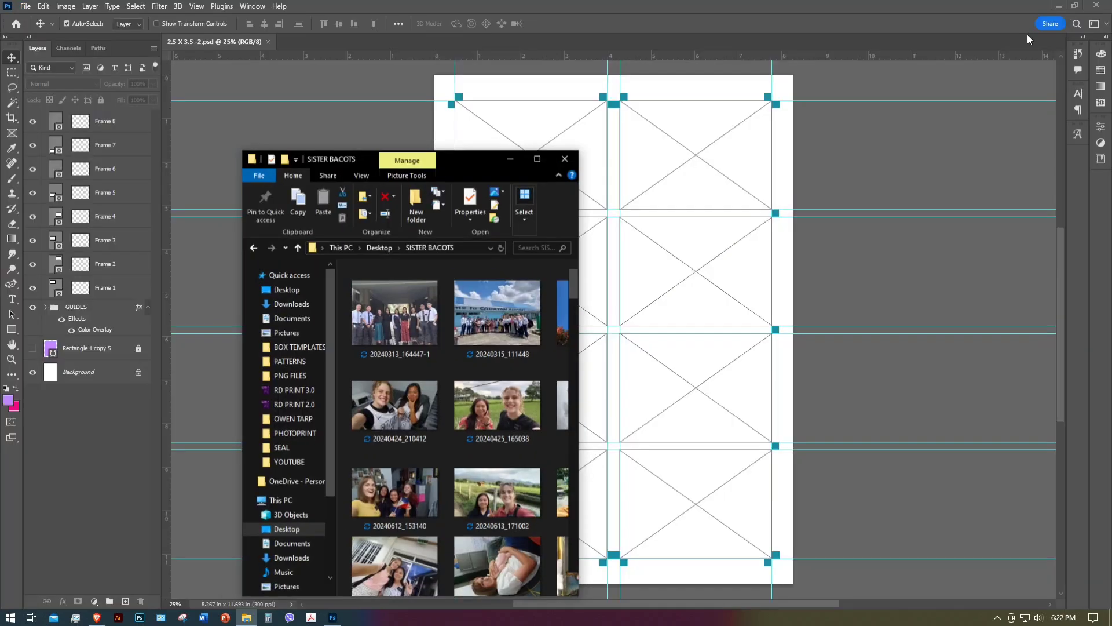
pyautogui.click(887, 172)
pyautogui.click(251, 618)
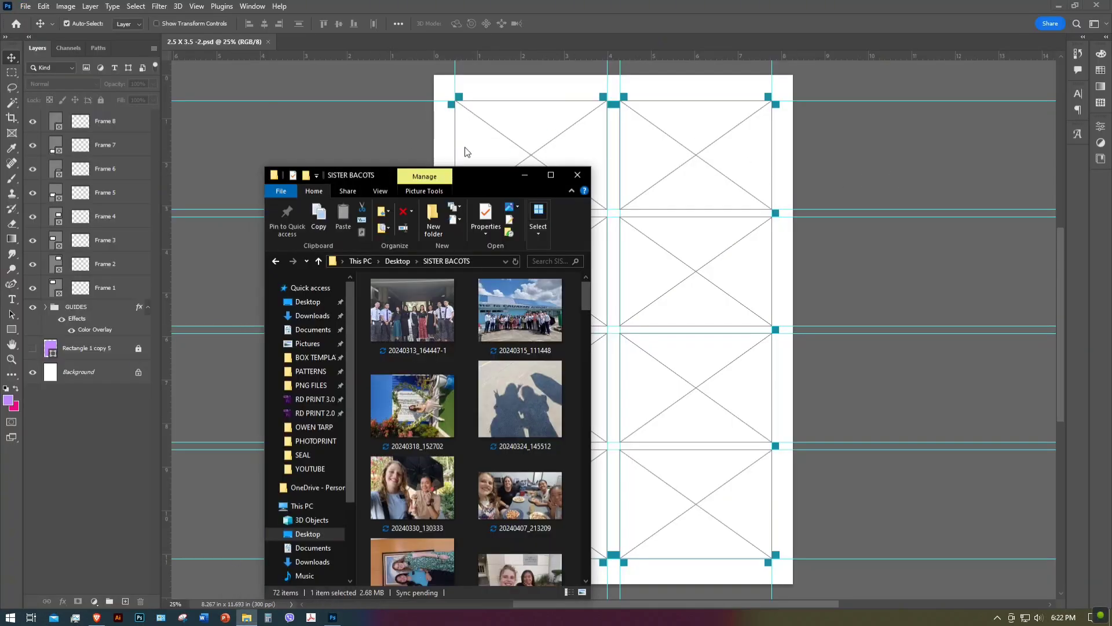
pyautogui.moveTo(470, 168); pyautogui.dragTo(284, 102)
# Place the photos 20240313_164447-1 and 20240315_111448 into the two first-row frames of the template
pyautogui.click(210, 216)
pyautogui.moveTo(210, 216); pyautogui.dragTo(489, 181)
pyautogui.click(246, 618)
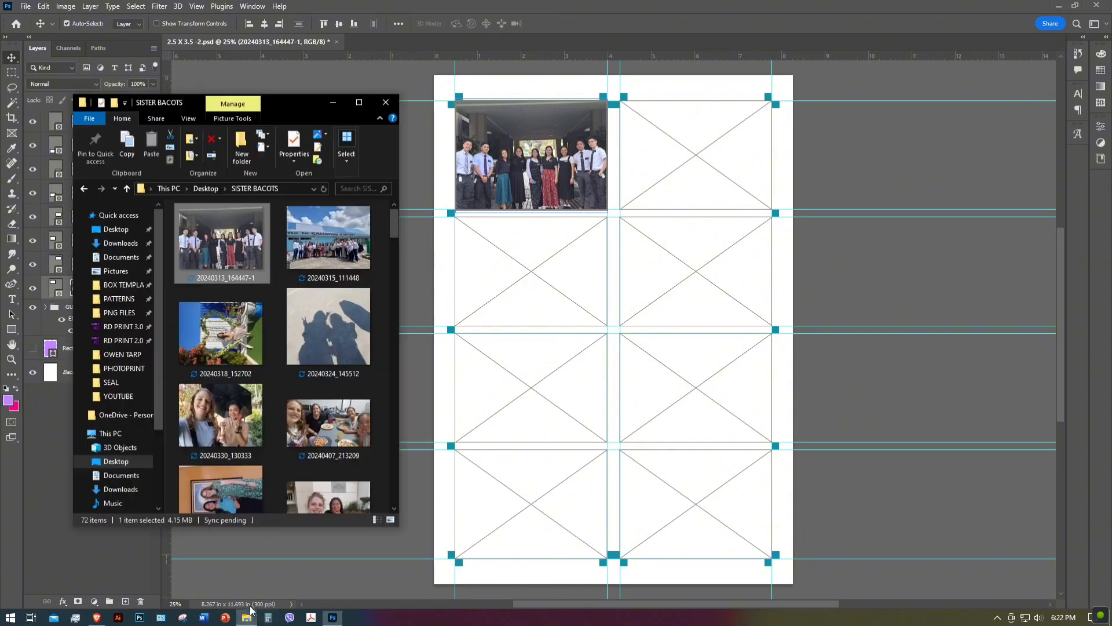
pyautogui.moveTo(367, 228); pyautogui.dragTo(643, 159)
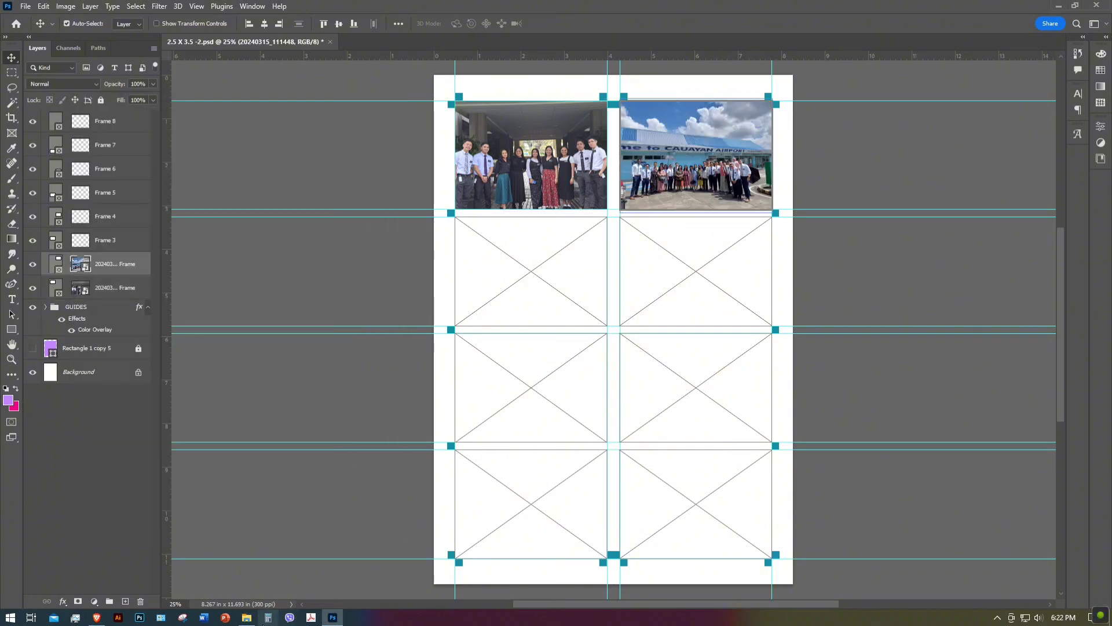
# Fill the two second-row frames with the photos 20240318_152702 and 20240324_145512
pyautogui.click(246, 617)
pyautogui.moveTo(220, 333); pyautogui.dragTo(531, 271)
pyautogui.click(247, 617)
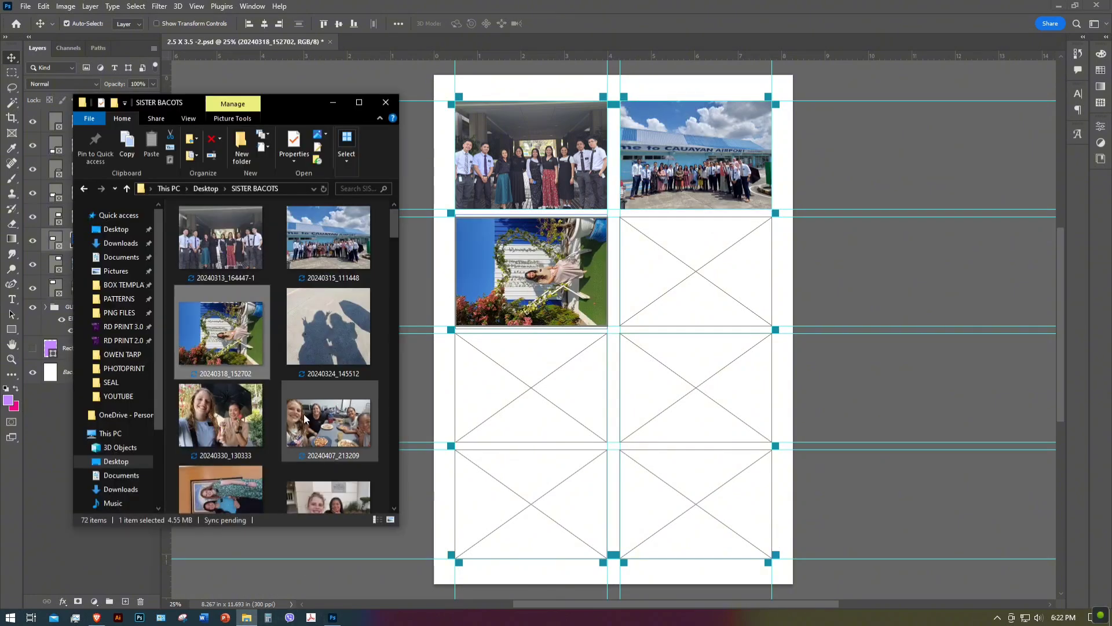
pyautogui.moveTo(328, 328); pyautogui.dragTo(698, 272)
# Fill the two third-row frames with the photos 20240330_130333 and 20240407_213209, leaving nothing selected
pyautogui.click(247, 617)
pyautogui.moveTo(226, 423); pyautogui.dragTo(505, 381)
pyautogui.click(247, 618)
pyautogui.moveTo(328, 423); pyautogui.dragTo(676, 411)
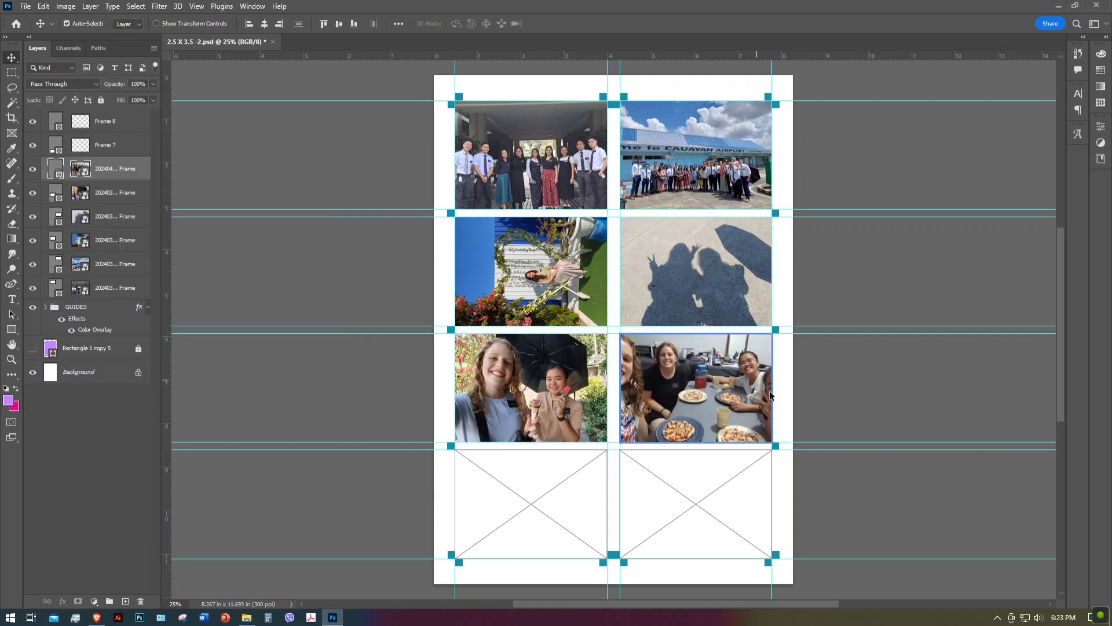
pyautogui.click(841, 382)
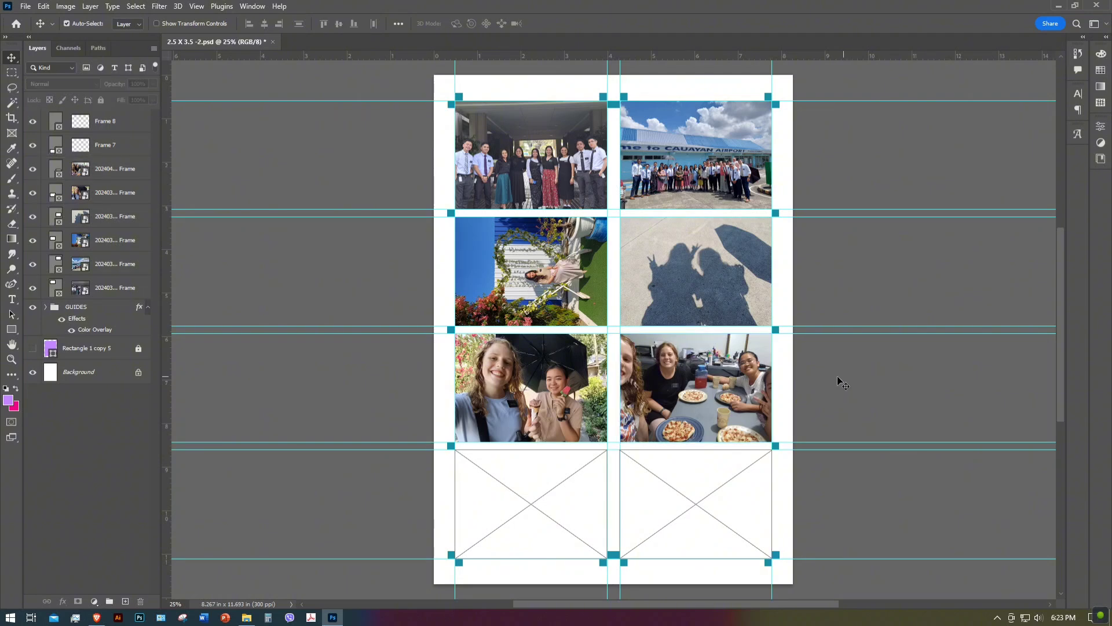
# Show the properties of the frame holding the pizza table photo and open its contents for editing
pyautogui.click(706, 380)
pyautogui.click(254, 6)
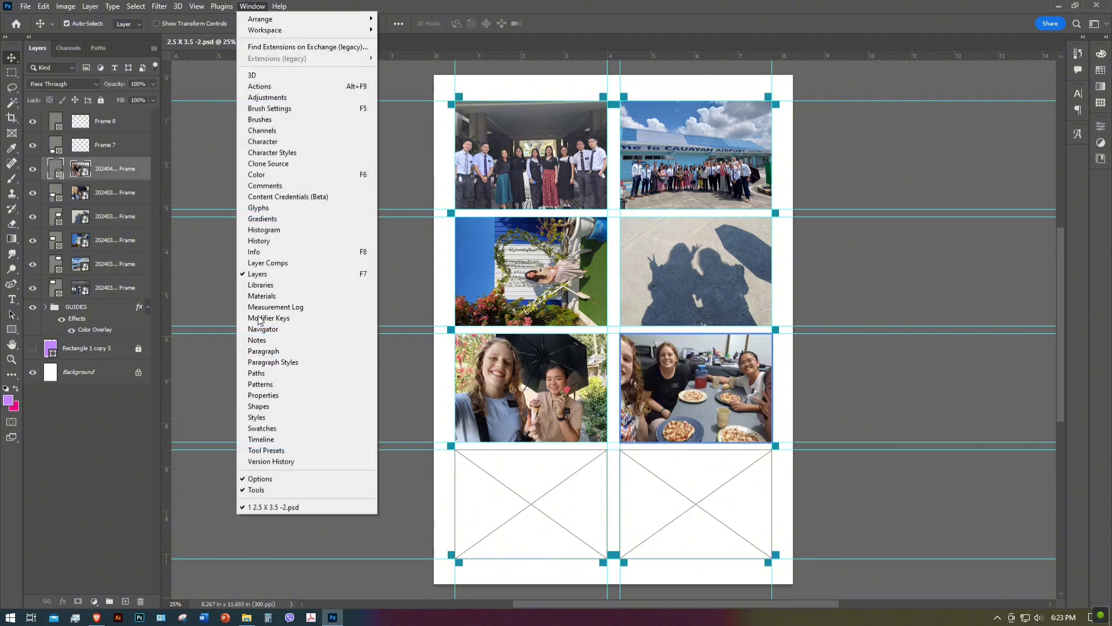
pyautogui.click(263, 393)
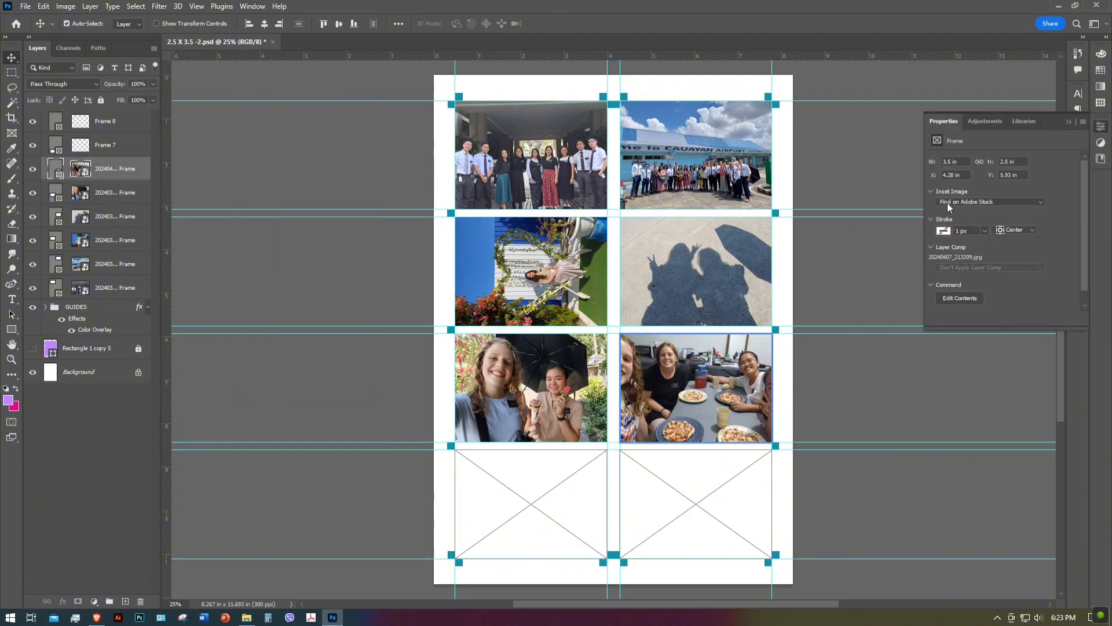
pyautogui.click(1101, 126)
pyautogui.click(1101, 126)
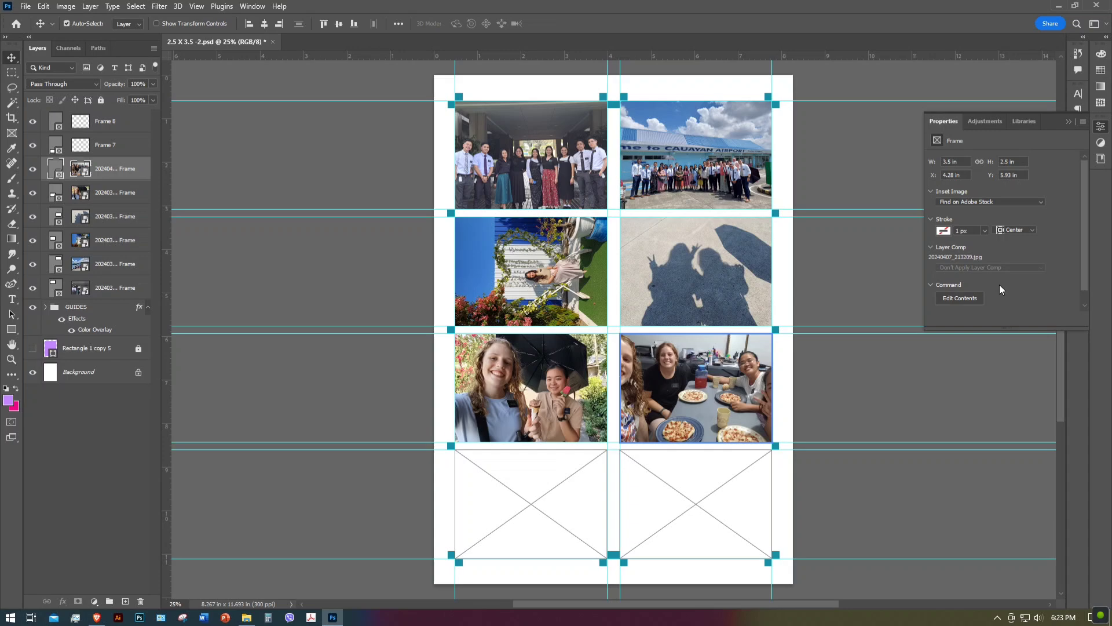
pyautogui.click(959, 297)
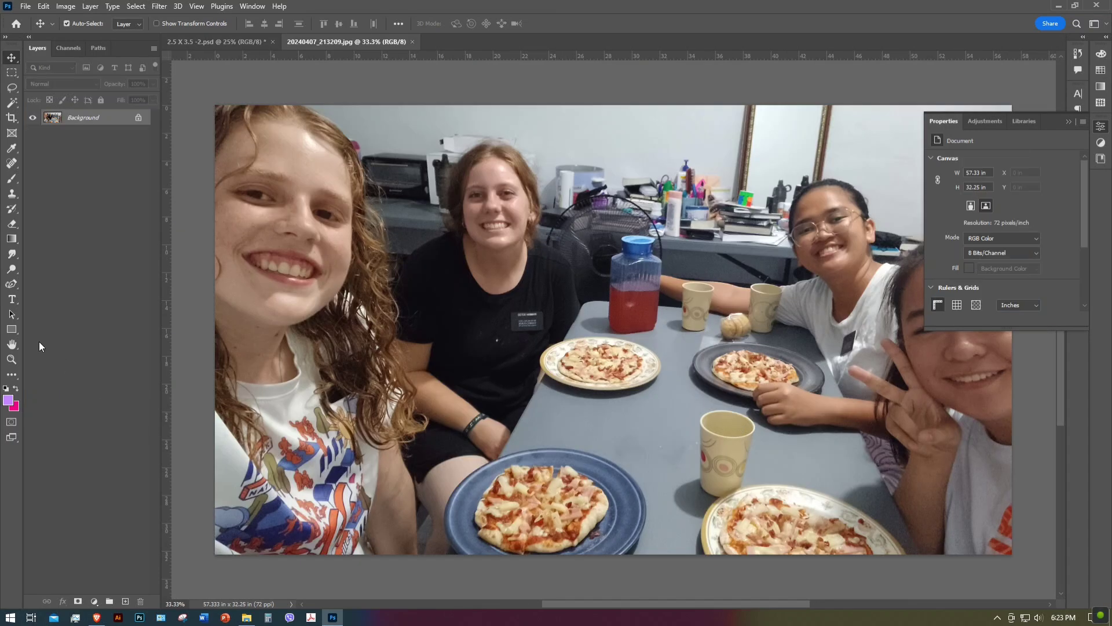
# Draw a rectangle shape over the photo and set its size to 3.5 in wide by 2.5 in high
pyautogui.click(12, 329)
pyautogui.moveTo(265, 199); pyautogui.dragTo(560, 495)
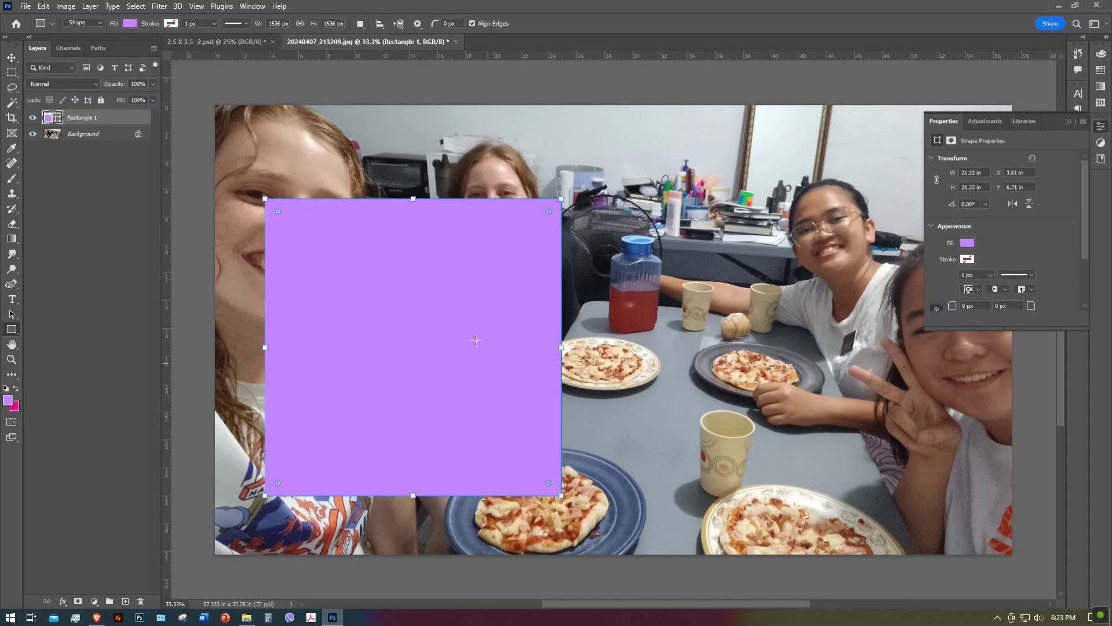
pyautogui.press('v')
pyautogui.moveTo(376, 354); pyautogui.dragTo(580, 340)
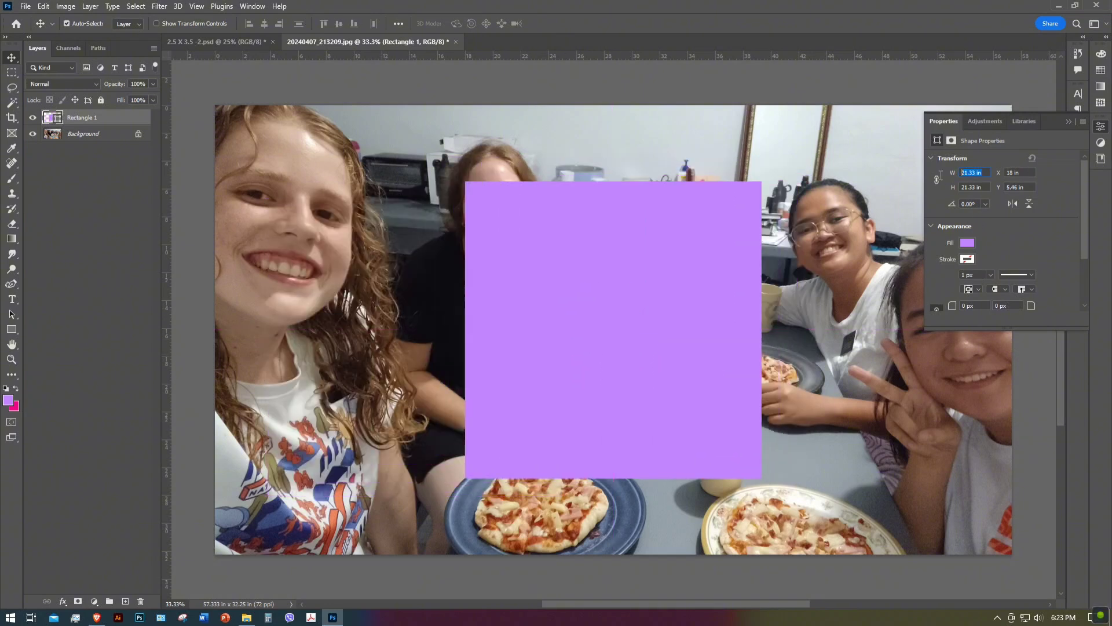
pyautogui.write('3.5')
pyautogui.press('Tab')
pyautogui.write('2')
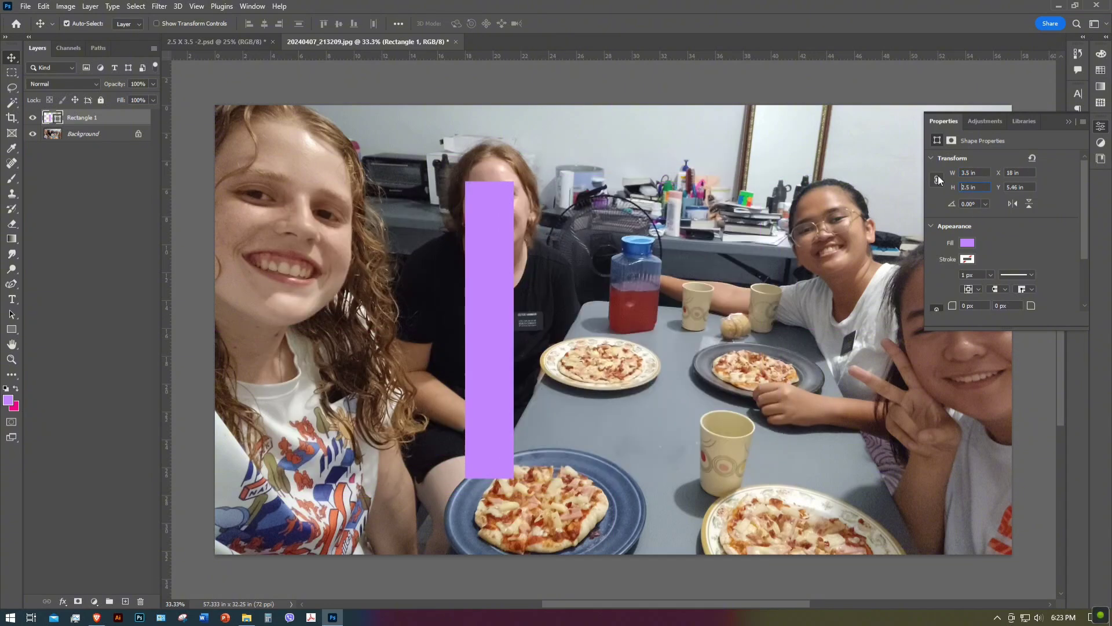
pyautogui.press('Return')
# Scale the rectangle proportionally to the full canvas height, about 45.15 by 32.25 in, centered on the photo
pyautogui.moveTo(479, 211); pyautogui.dragTo(610, 99)
pyautogui.hotkey('ctrl', 't')
pyautogui.press('Return')
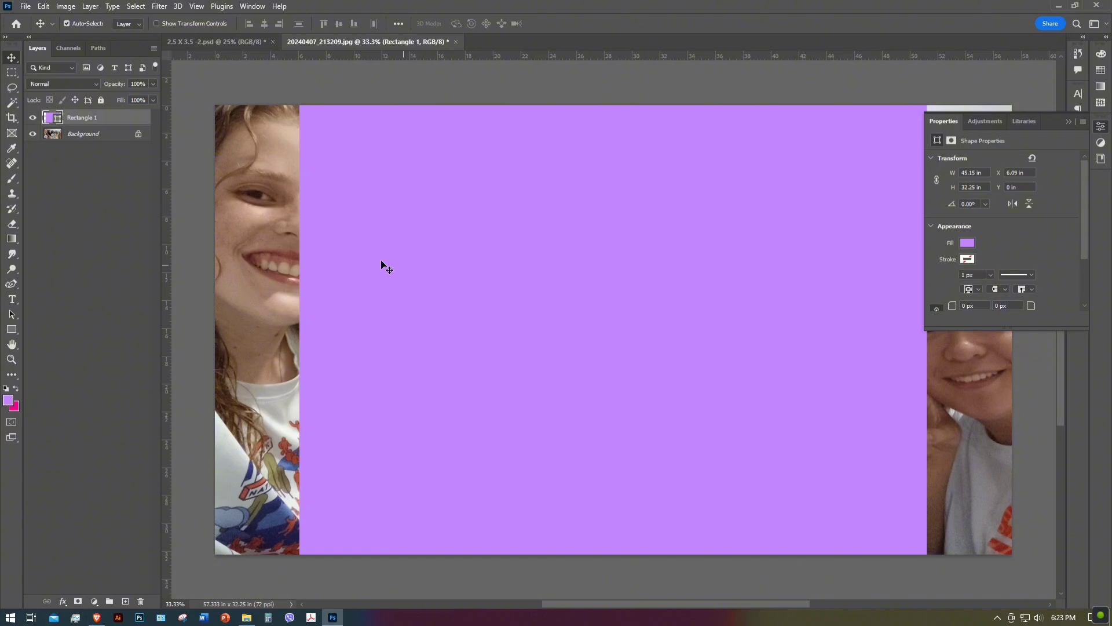
# Place 20240407_213209 as a new layer scaled down to the rectangle's width, then delete the rectangle
pyautogui.click(243, 618)
pyautogui.moveTo(294, 420); pyautogui.dragTo(638, 318)
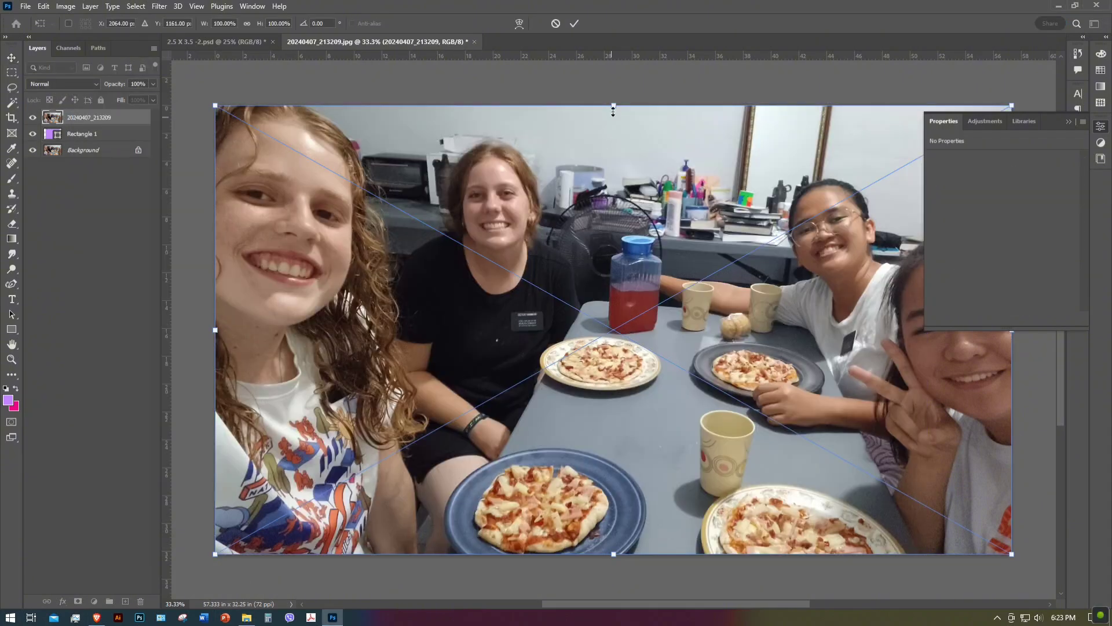
pyautogui.moveTo(613, 110); pyautogui.dragTo(612, 190)
pyautogui.moveTo(362, 330); pyautogui.dragTo(299, 329)
pyautogui.press('Return')
pyautogui.click(536, 137)
pyautogui.press('Delete')
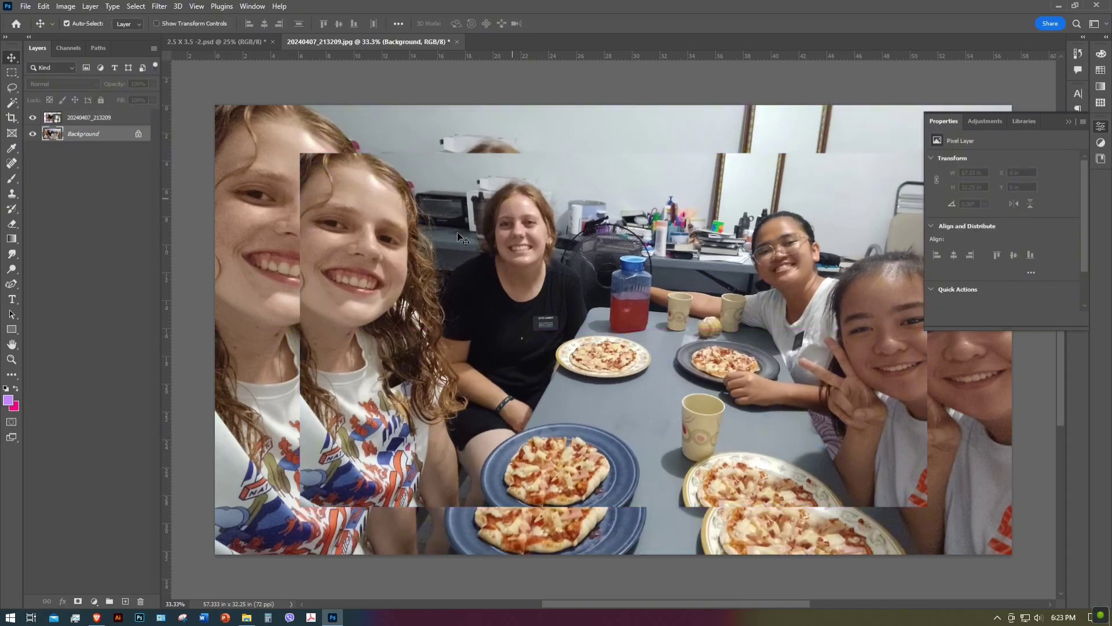
# Apply a Gaussian Blur with a 10-pixel radius to the Background layer
pyautogui.rightClick(123, 135)
pyautogui.click(191, 10)
pyautogui.click(159, 5)
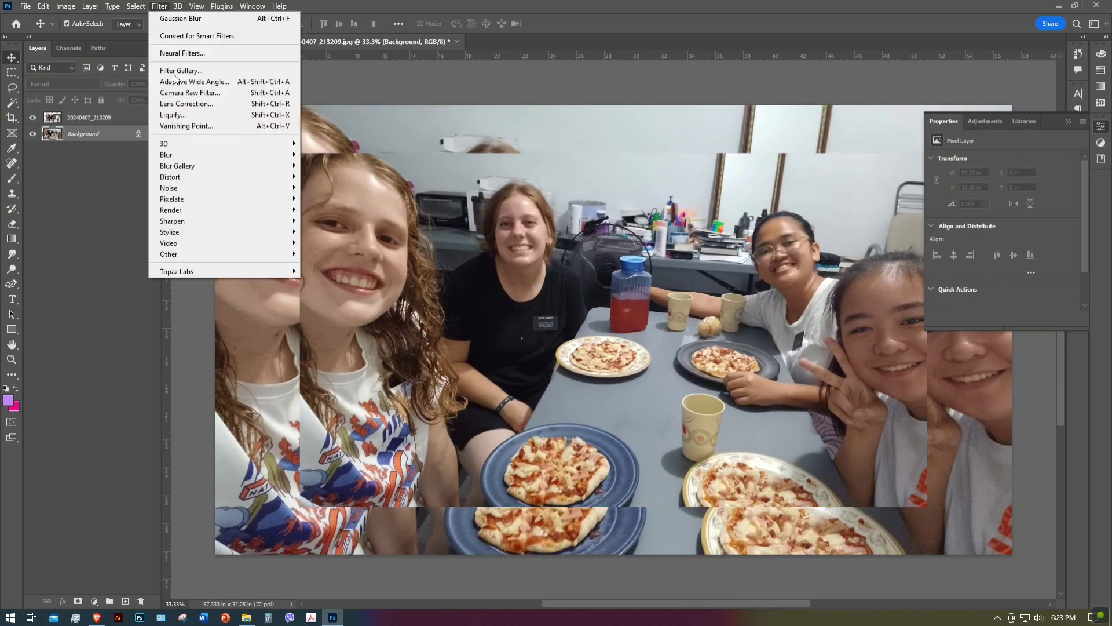
pyautogui.moveTo(174, 154)
pyautogui.click(327, 196)
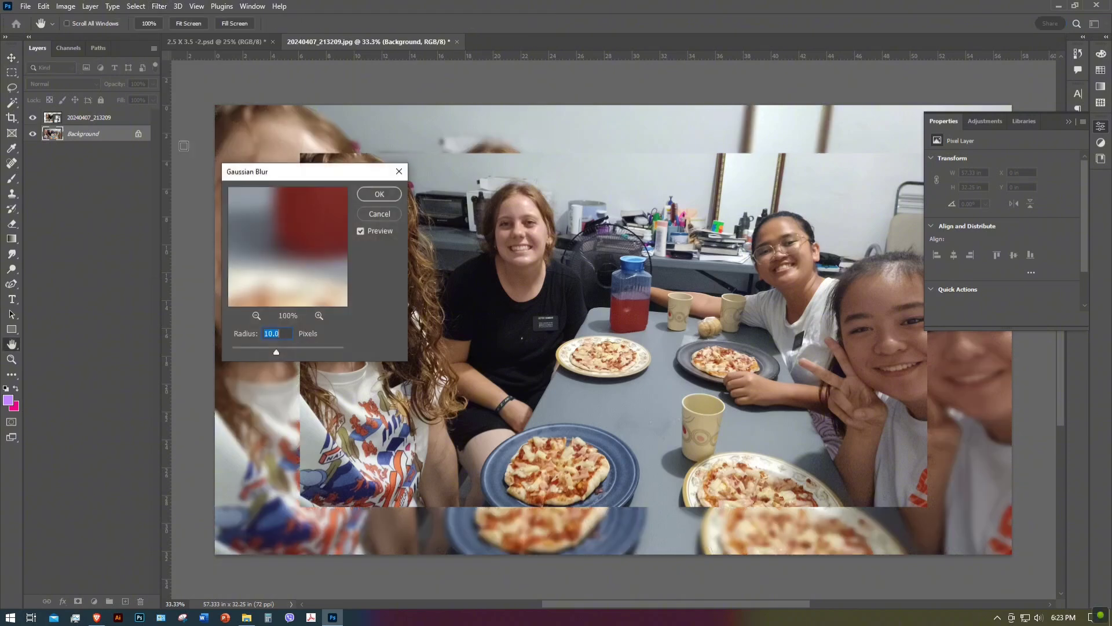
pyautogui.click(384, 194)
# Merge the placed photo with the blurred background, then save and close the edited image
pyautogui.click(136, 118)
pyautogui.hotkey('ctrl', 'e')
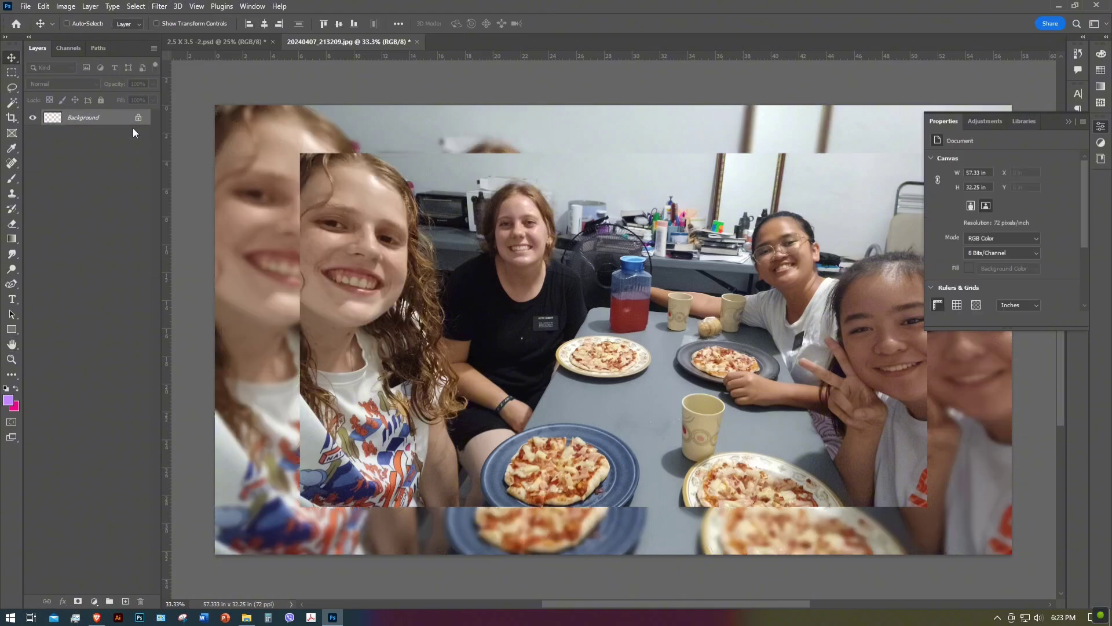
pyautogui.hotkey('ctrl', 's')
pyautogui.click(615, 157)
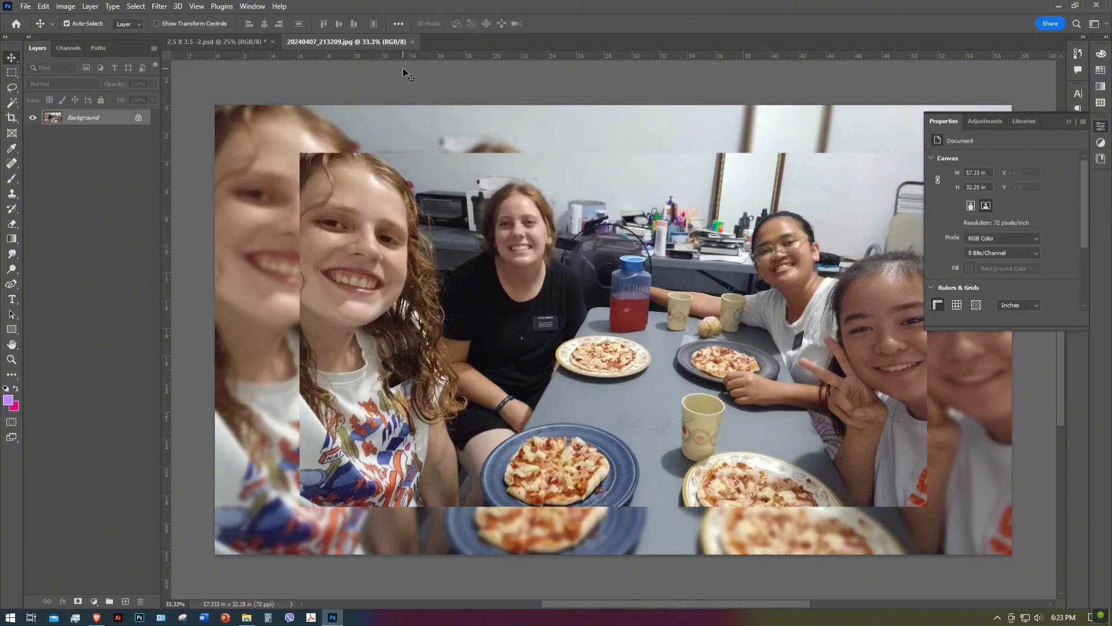
pyautogui.click(412, 42)
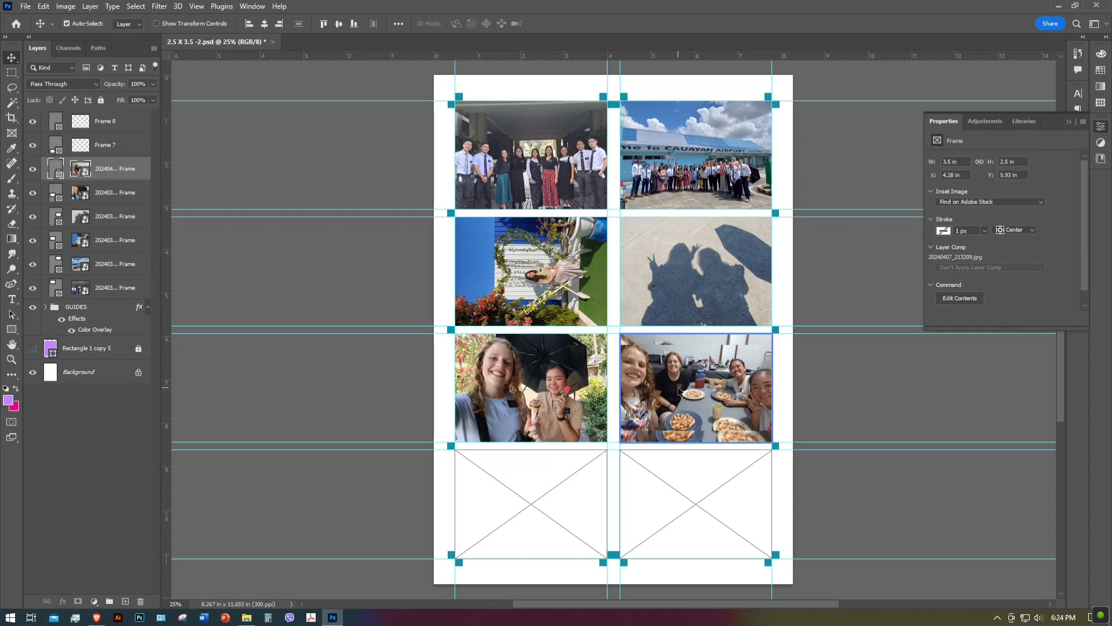
pyautogui.click(909, 377)
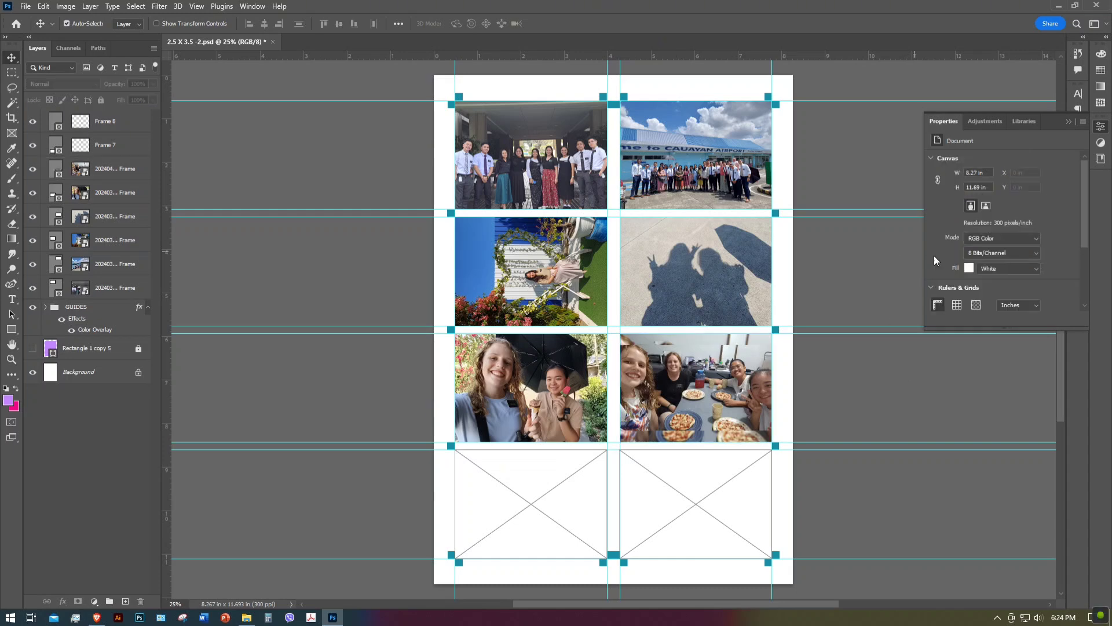
# Open the first frame's group photo for editing and adjust its Levels with black input about 18 and a lowered white input
pyautogui.click(531, 150)
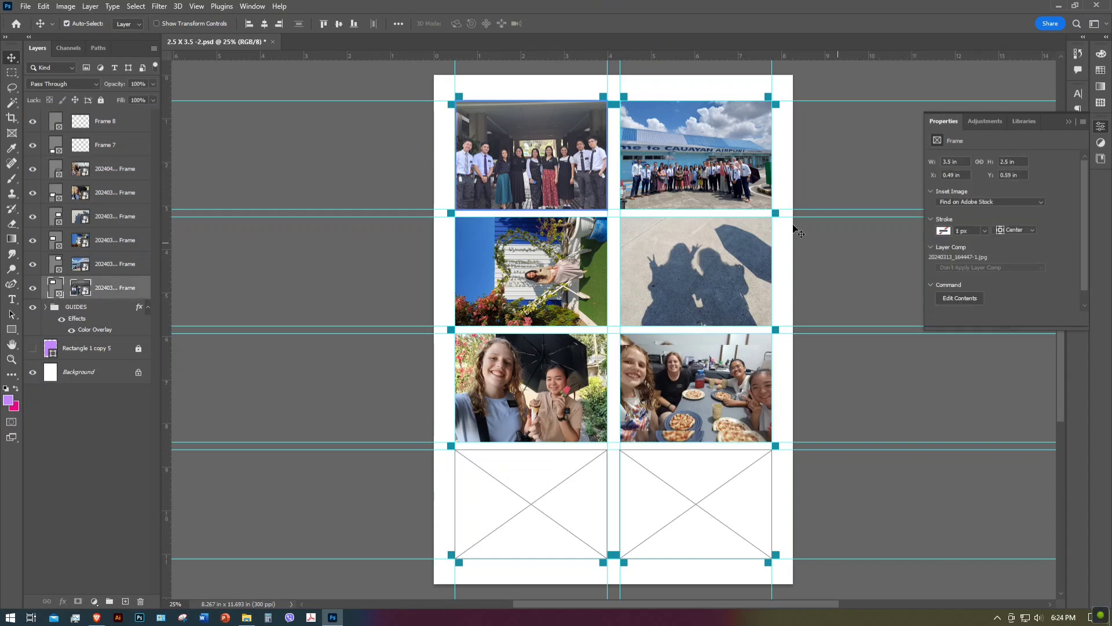
pyautogui.click(964, 300)
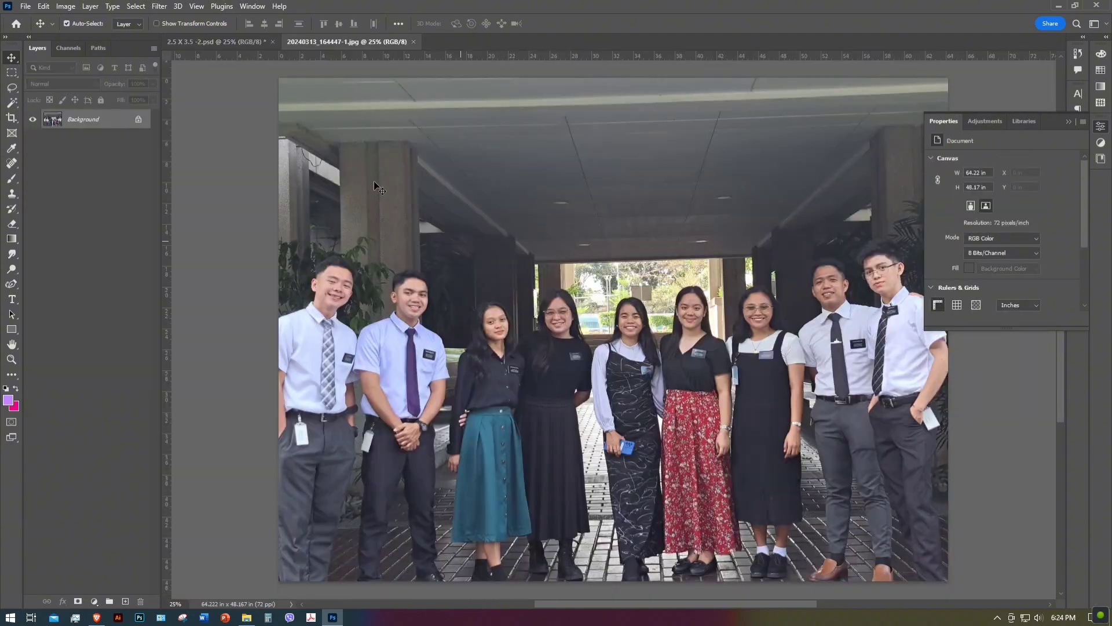
pyautogui.click(65, 6)
pyautogui.moveTo(81, 35)
pyautogui.click(203, 45)
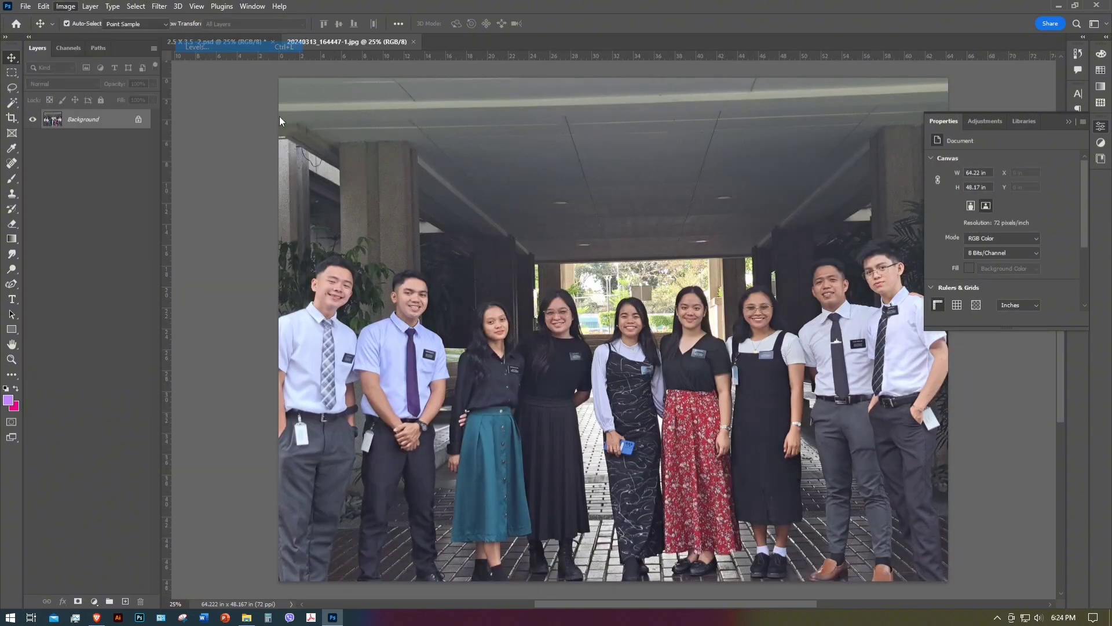
pyautogui.moveTo(568, 257); pyautogui.dragTo(833, 88)
pyautogui.moveTo(724, 213); pyautogui.dragTo(735, 214)
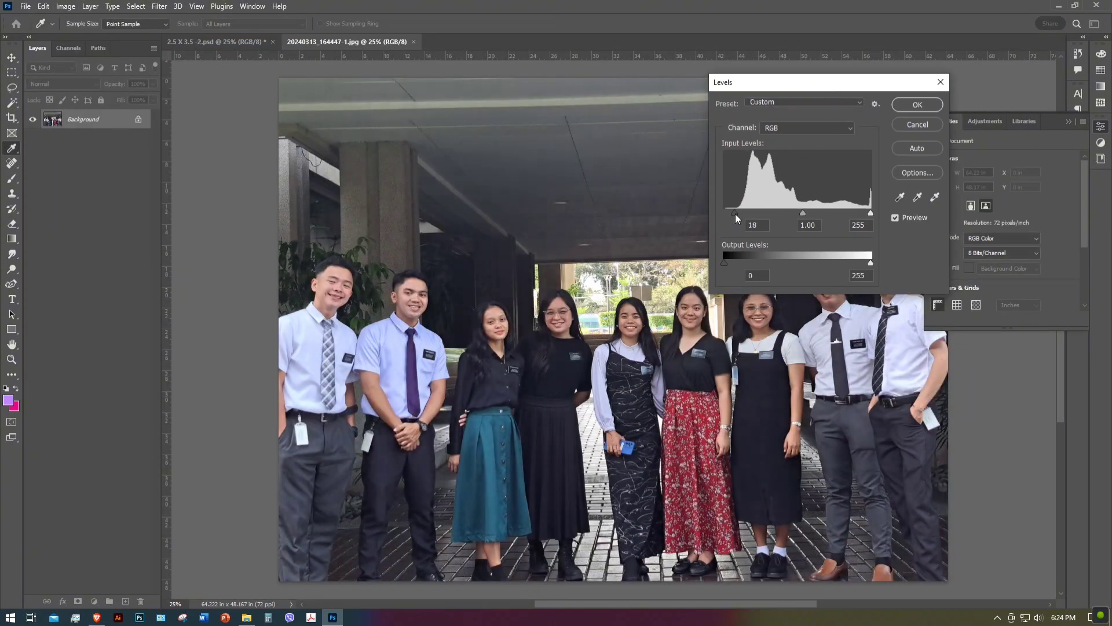
pyautogui.moveTo(870, 213); pyautogui.dragTo(854, 215)
pyautogui.click(920, 107)
pyautogui.press('v')
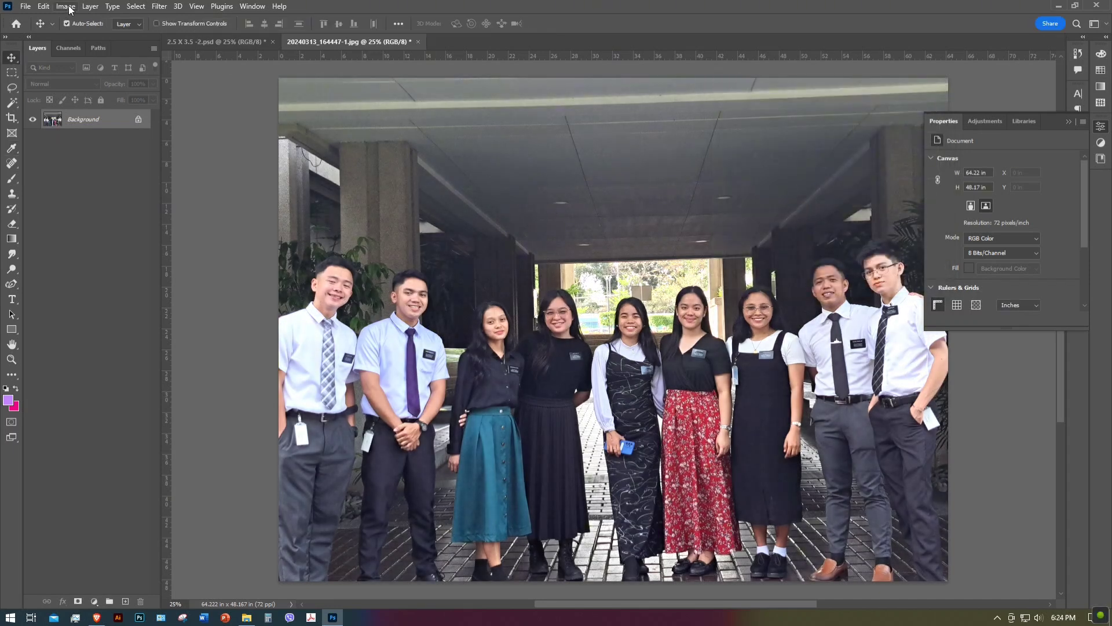
# Apply a Vibrance adjustment to strengthen the group photo's colors
pyautogui.click(65, 6)
pyautogui.moveTo(116, 35)
pyautogui.click(208, 87)
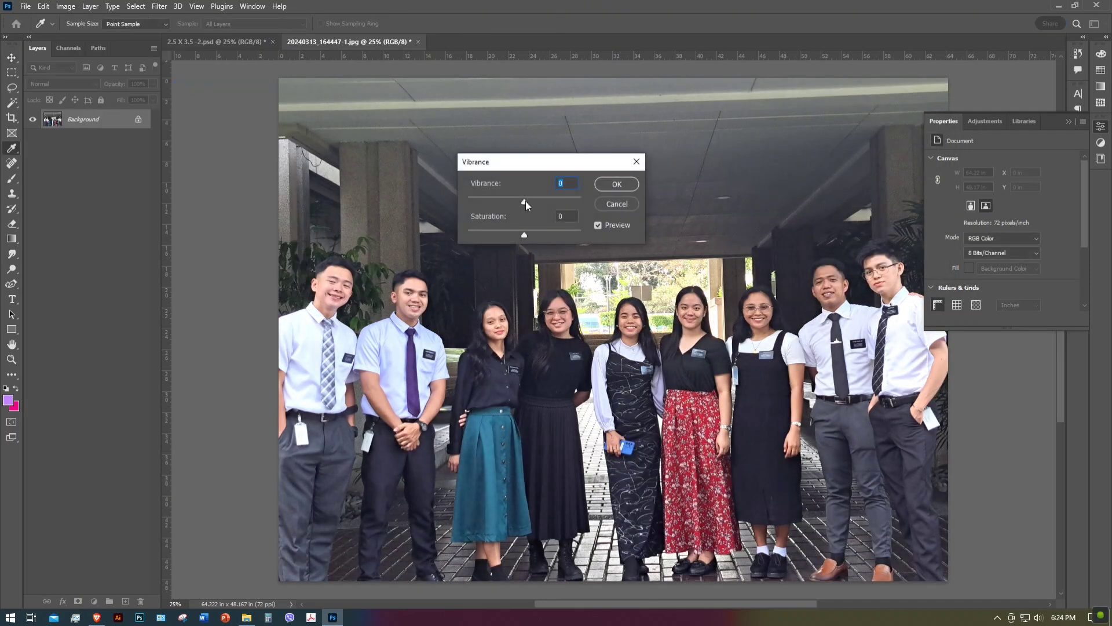
pyautogui.moveTo(525, 202); pyautogui.dragTo(523, 235)
pyautogui.click(607, 186)
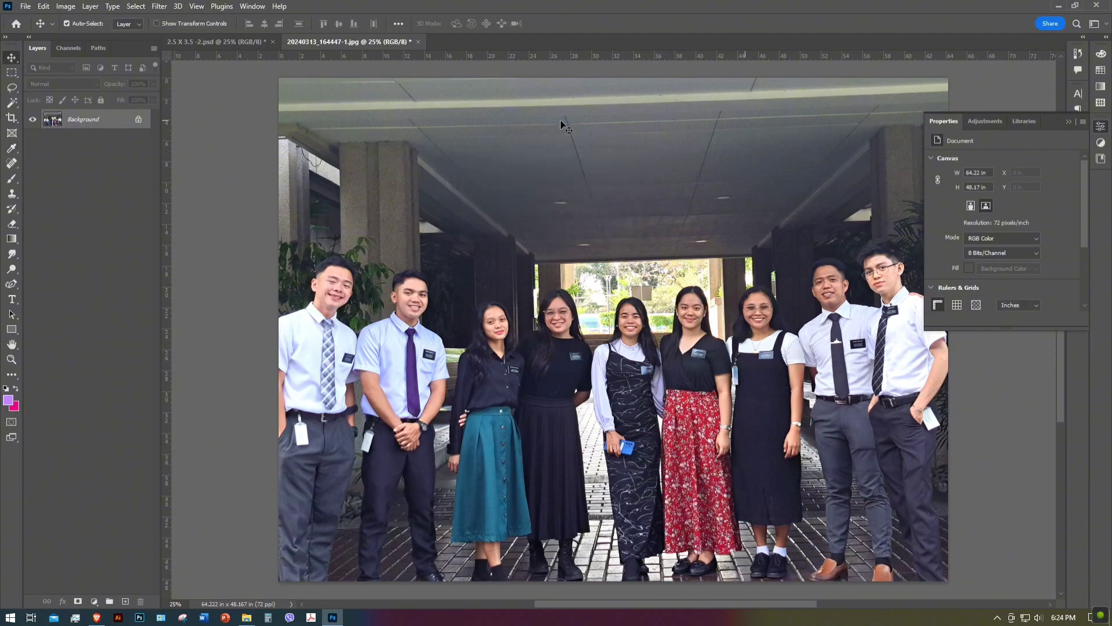
# Save the color-corrected group photo and close it to return to the frame template
pyautogui.click(26, 7)
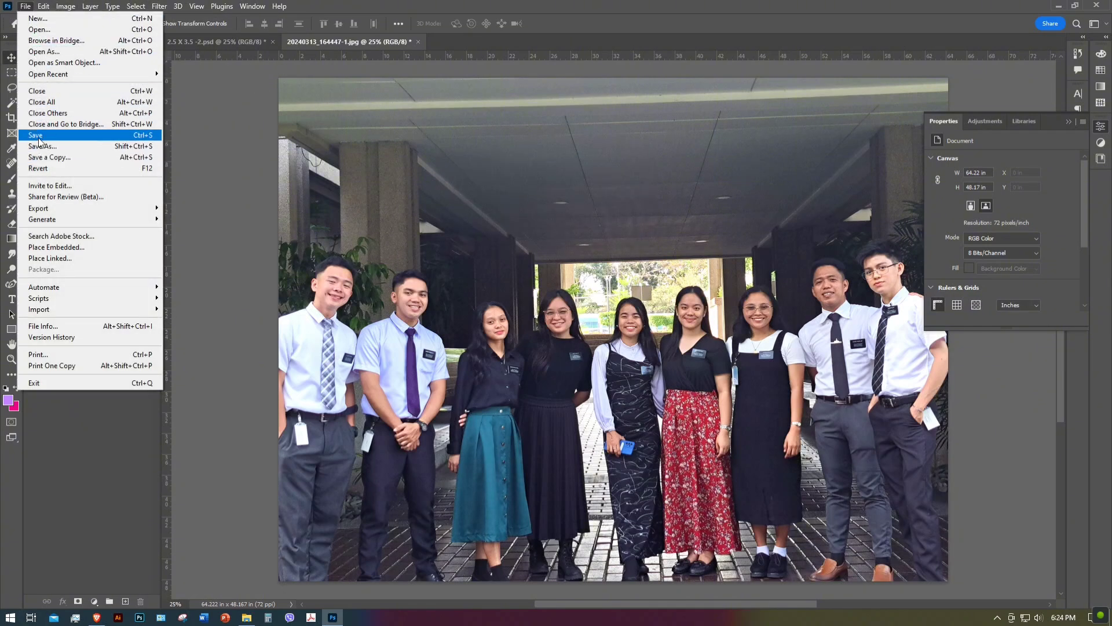
pyautogui.click(41, 135)
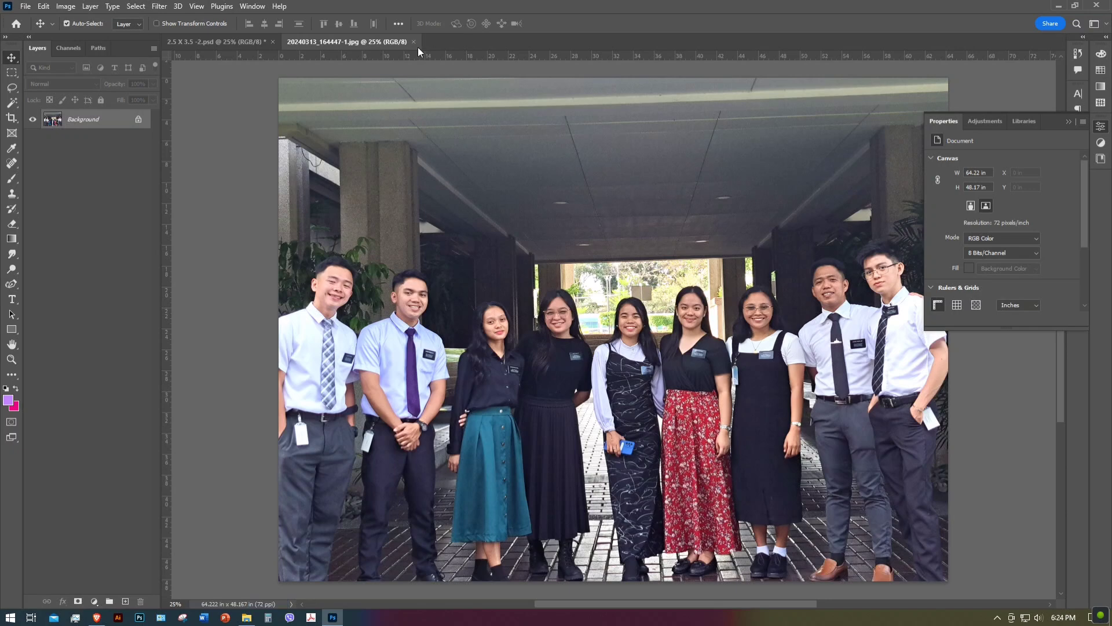
pyautogui.click(413, 42)
# Fill the two empty frames in the template's last row with the next two photos from the picture folder
pyautogui.click(658, 294)
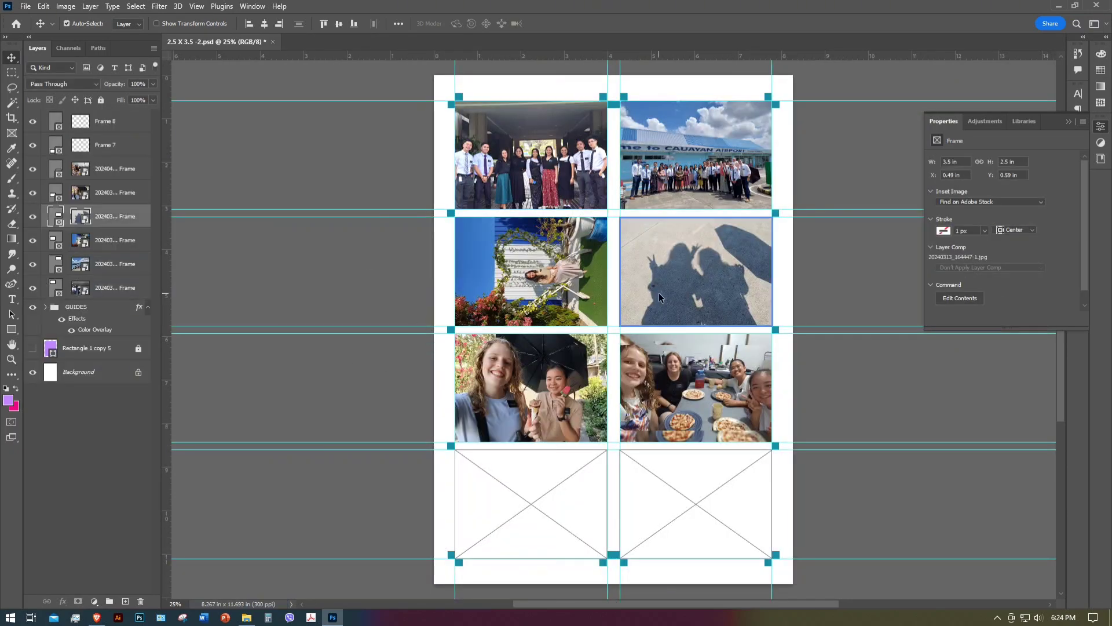
pyautogui.click(531, 388)
pyautogui.click(246, 617)
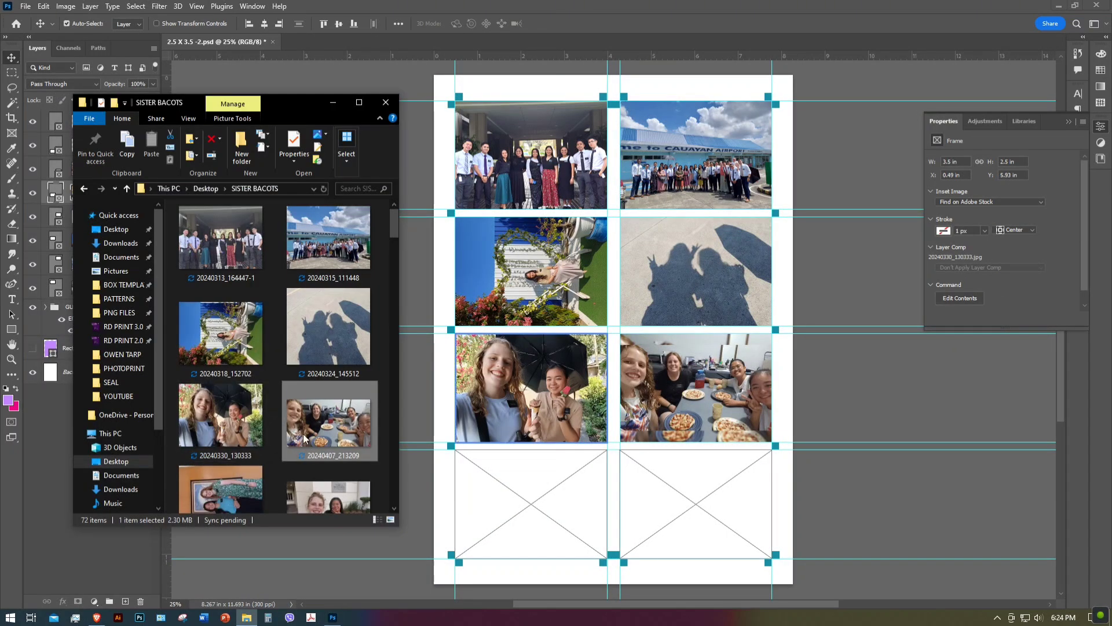
pyautogui.scroll(-5, 392, 239)
pyautogui.click(519, 492)
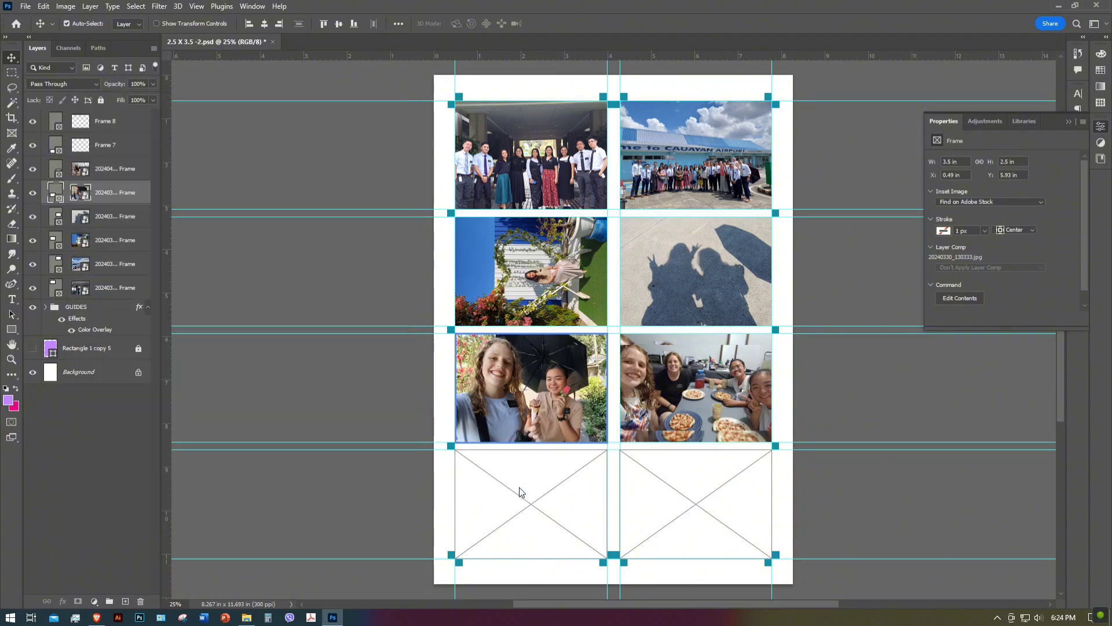
pyautogui.moveTo(519, 491); pyautogui.dragTo(519, 491)
pyautogui.click(246, 616)
pyautogui.moveTo(344, 321); pyautogui.dragTo(747, 530)
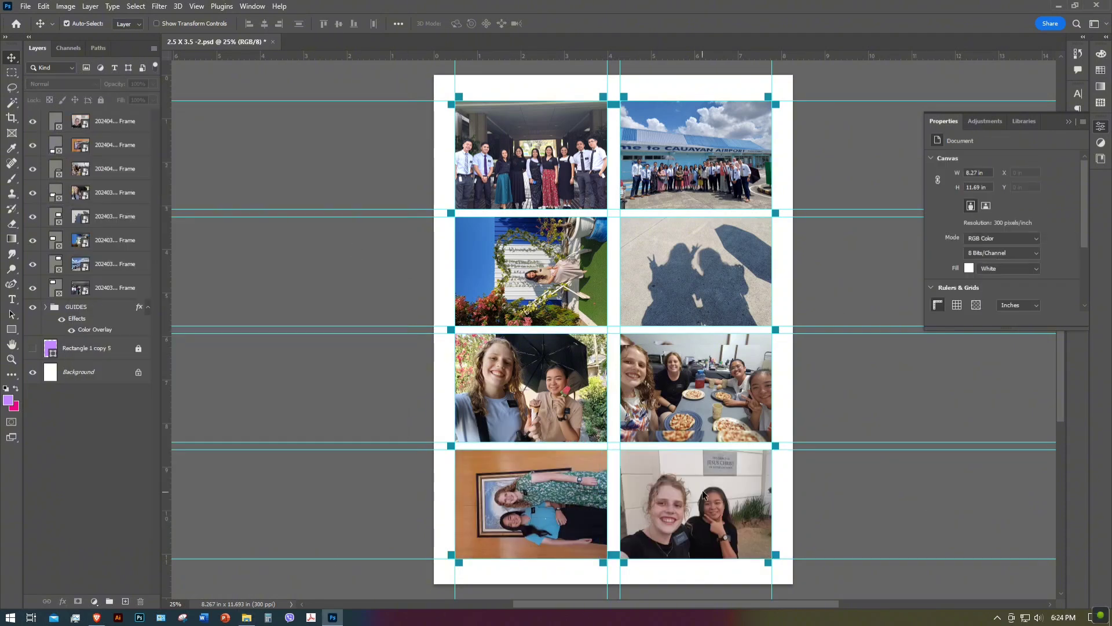
# Open the last frame's selfie by the church sign for editing and apply a Vibrance adjustment of about -7
pyautogui.click(704, 494)
pyautogui.click(962, 298)
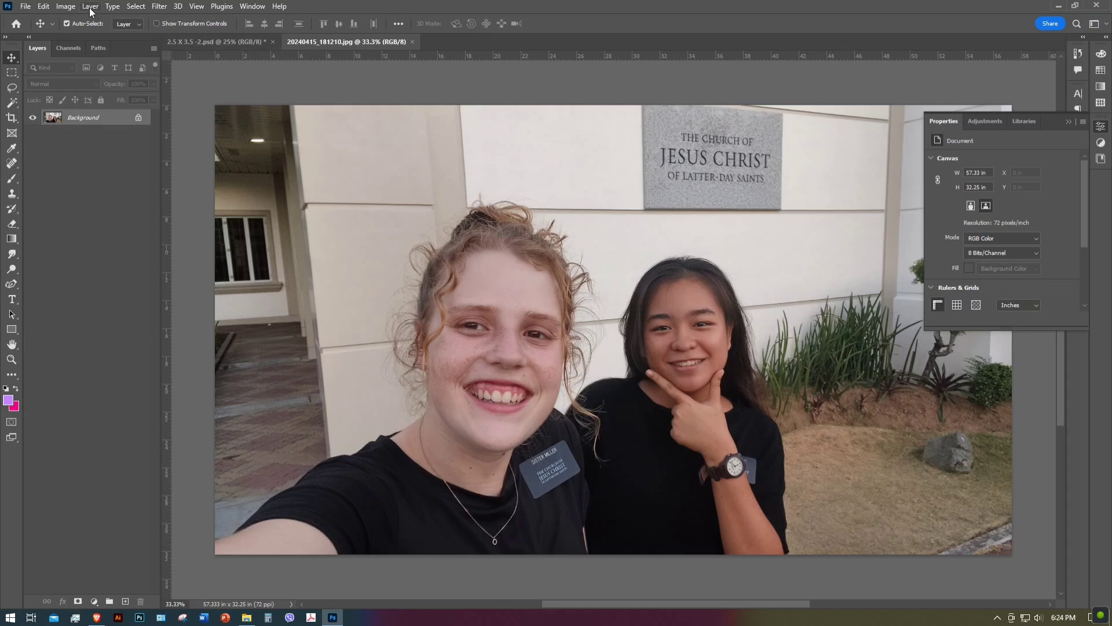
pyautogui.click(67, 6)
pyautogui.moveTo(116, 36)
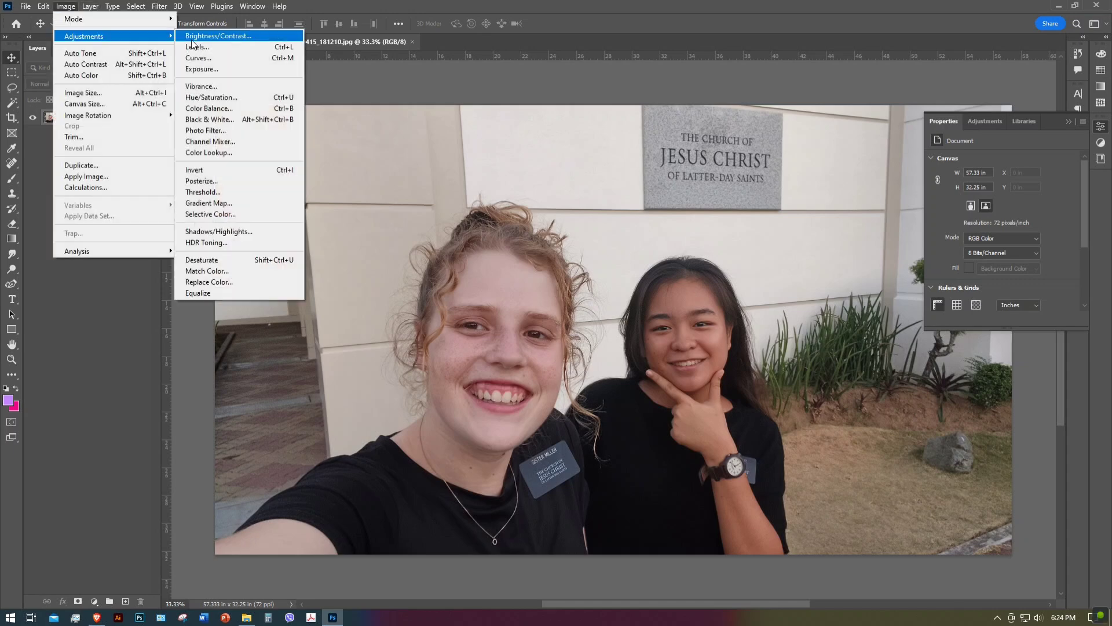
pyautogui.click(201, 87)
pyautogui.moveTo(530, 203); pyautogui.dragTo(522, 201)
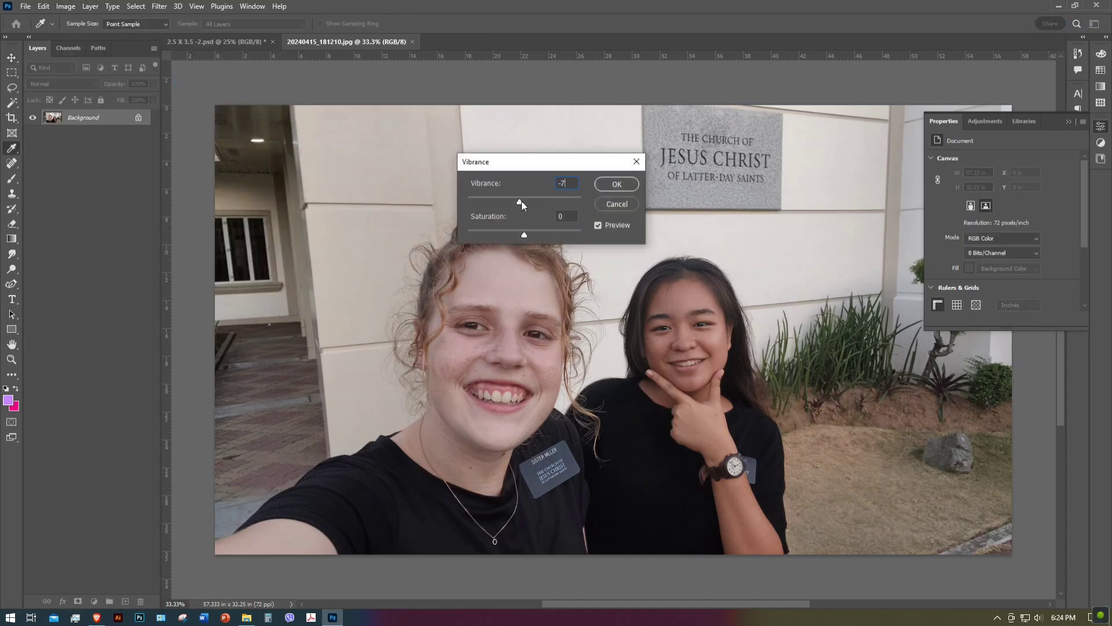
pyautogui.press('Return')
# Brighten the selfie with a Levels adjustment by lowering the white input level
pyautogui.click(65, 7)
pyautogui.moveTo(116, 36)
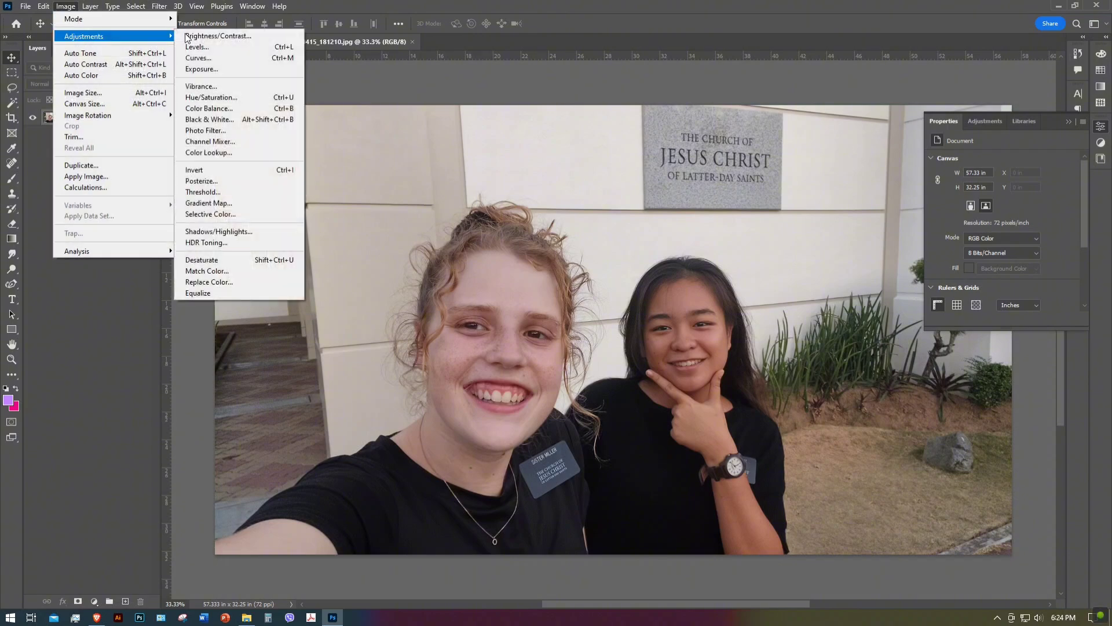
pyautogui.click(197, 47)
pyautogui.moveTo(867, 213); pyautogui.dragTo(846, 213)
pyautogui.press('Return')
# Save the edited selfie with the offered JPEG options, close it, and deselect the frame in the template
pyautogui.click(25, 6)
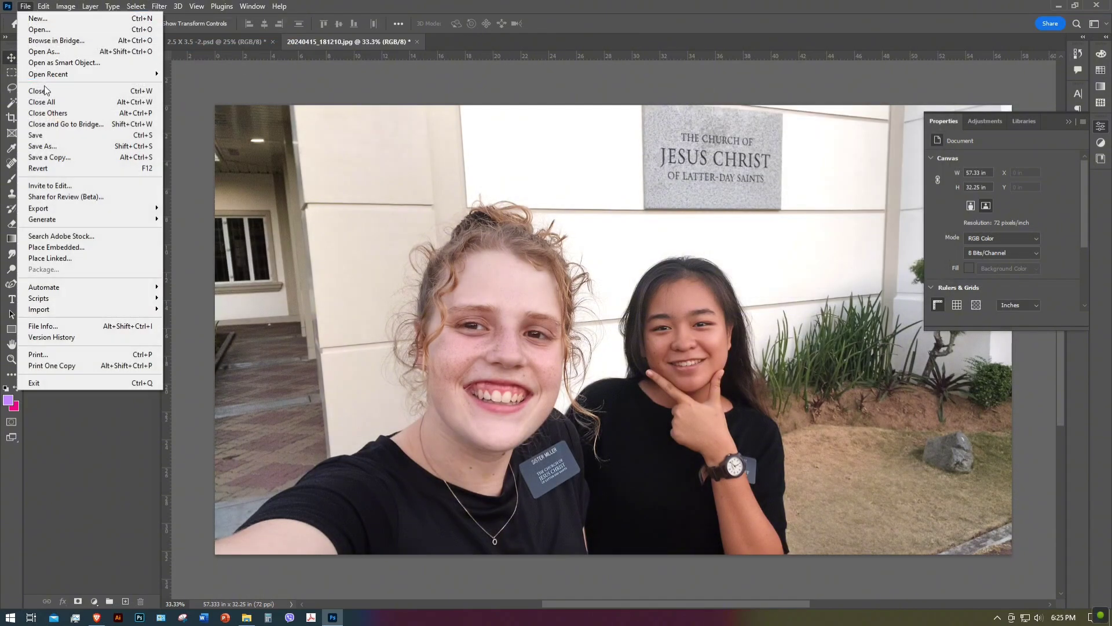
pyautogui.click(32, 139)
pyautogui.click(620, 154)
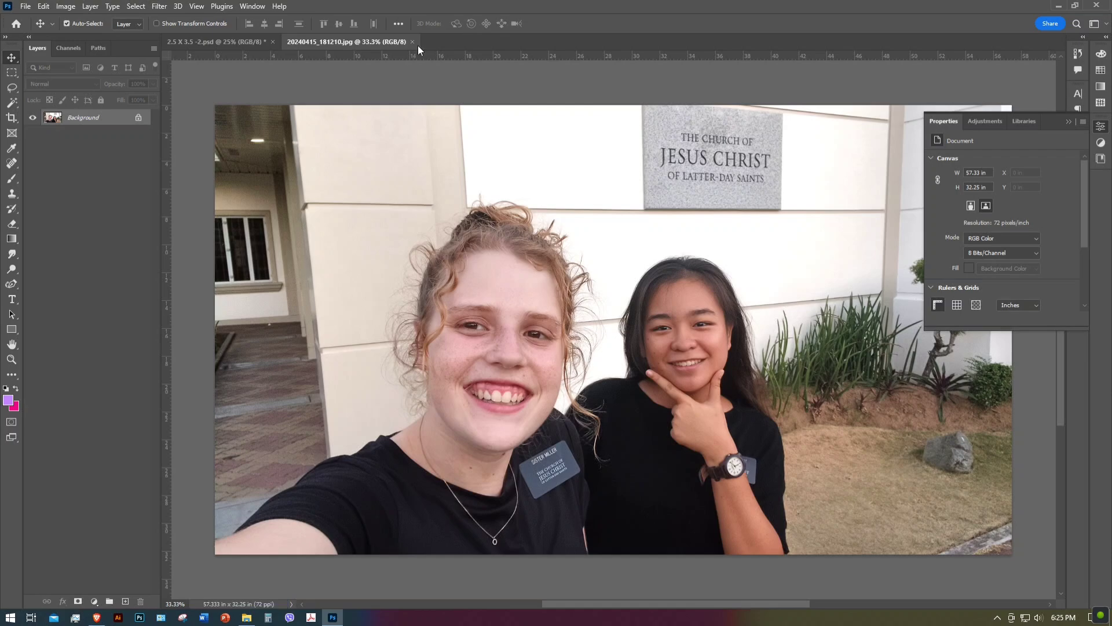
pyautogui.click(412, 42)
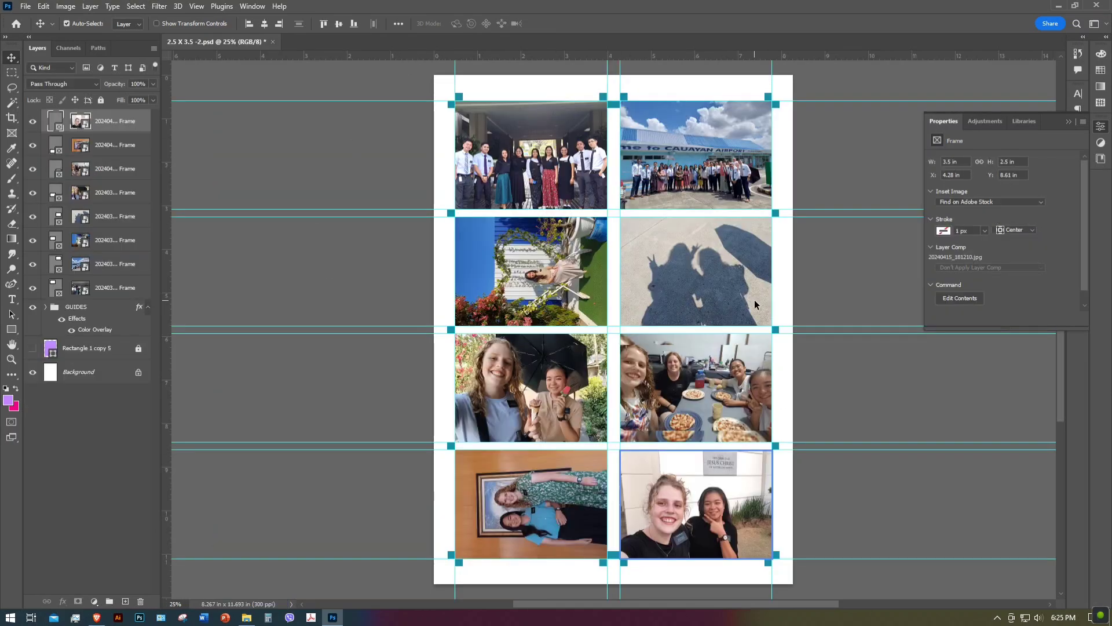
pyautogui.click(820, 255)
# Open the print settings for the template and choose the Epson_L1300 PIGMENT INK printer
pyautogui.click(25, 7)
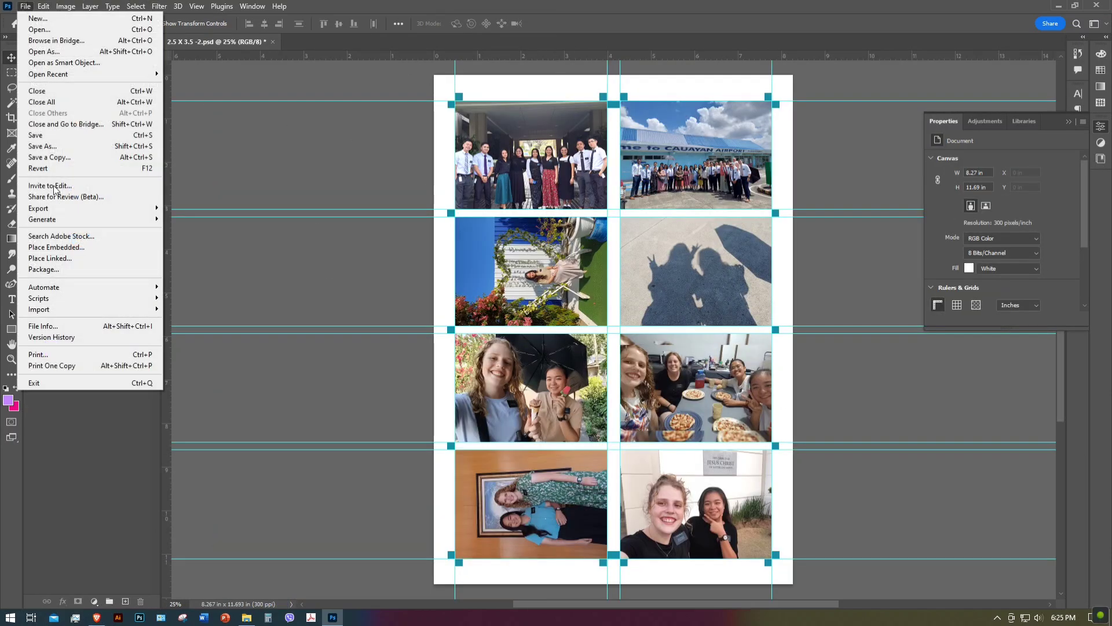
pyautogui.click(41, 356)
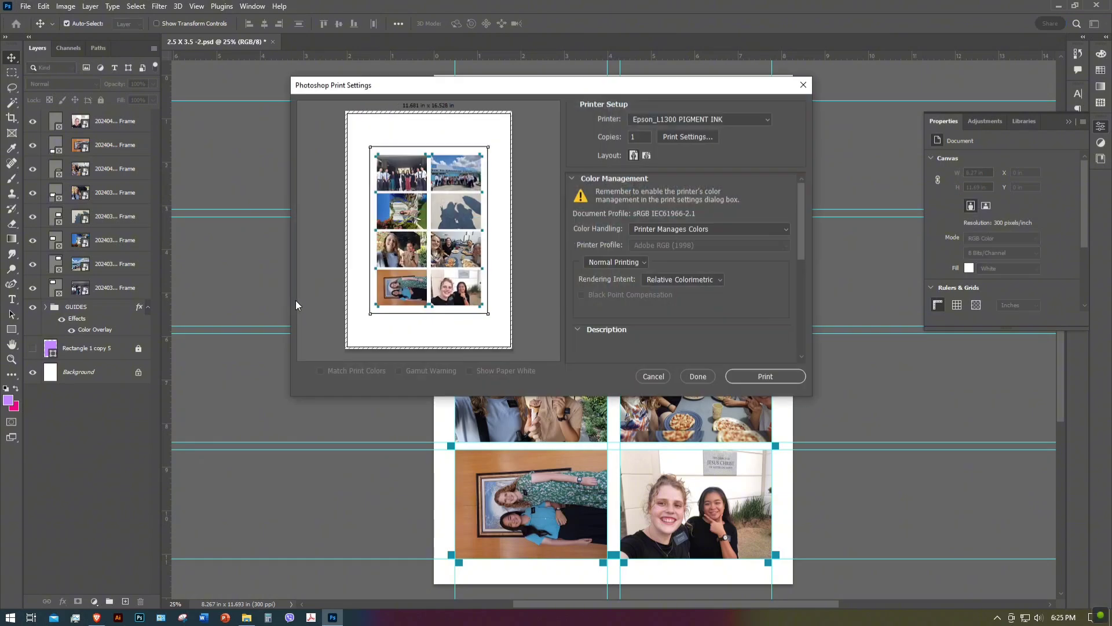
pyautogui.click(682, 117)
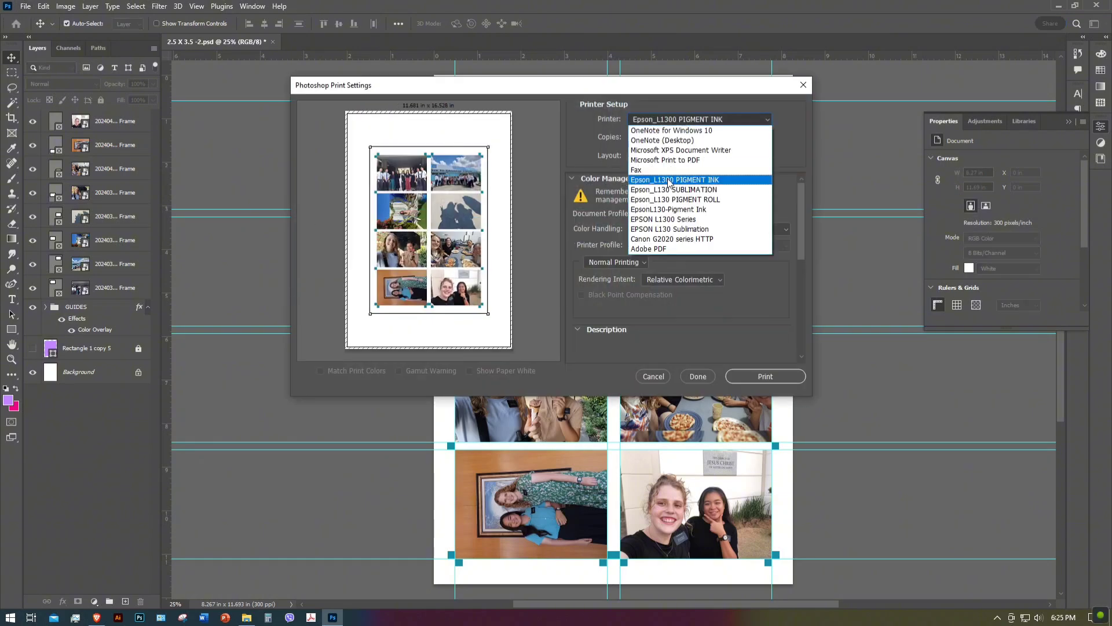
pyautogui.click(670, 180)
# Configure the printer properties with A4 page size, 4 - 720dpi quality and Epson Matte Heavy paper, checking the color settings before accepting
pyautogui.click(682, 137)
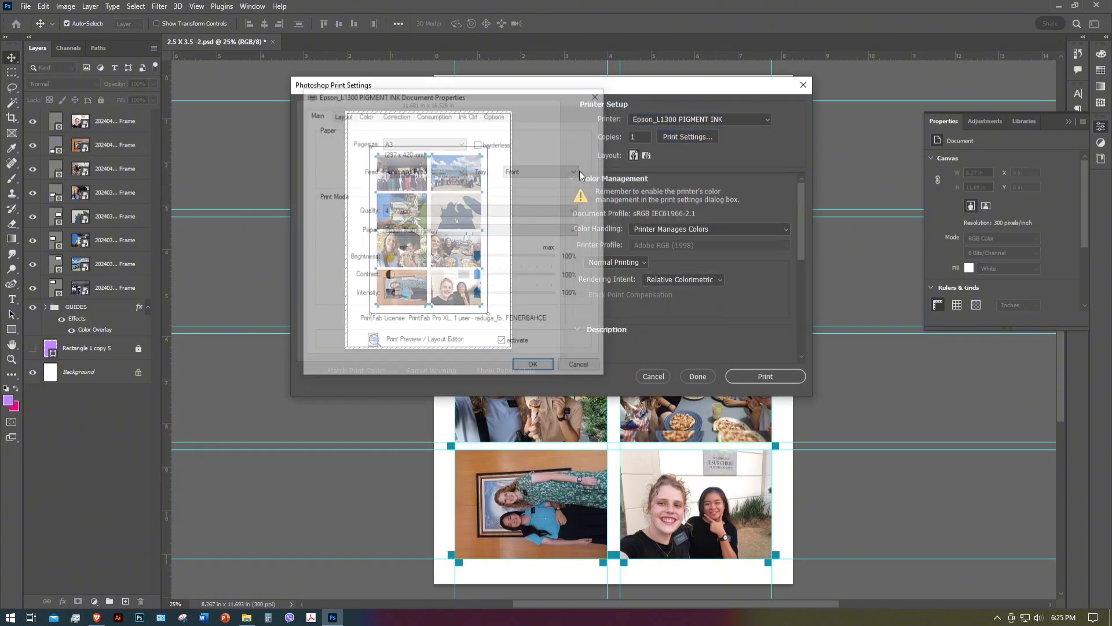
pyautogui.click(423, 143)
pyautogui.scroll(2, 402, 191)
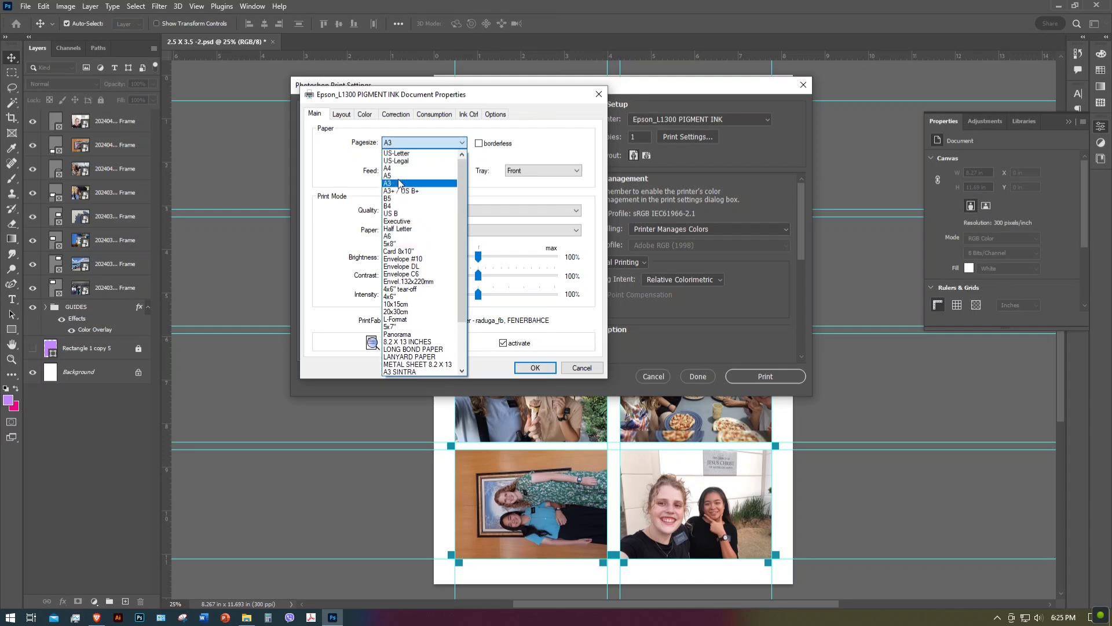
pyautogui.click(394, 164)
pyautogui.click(420, 210)
pyautogui.click(413, 231)
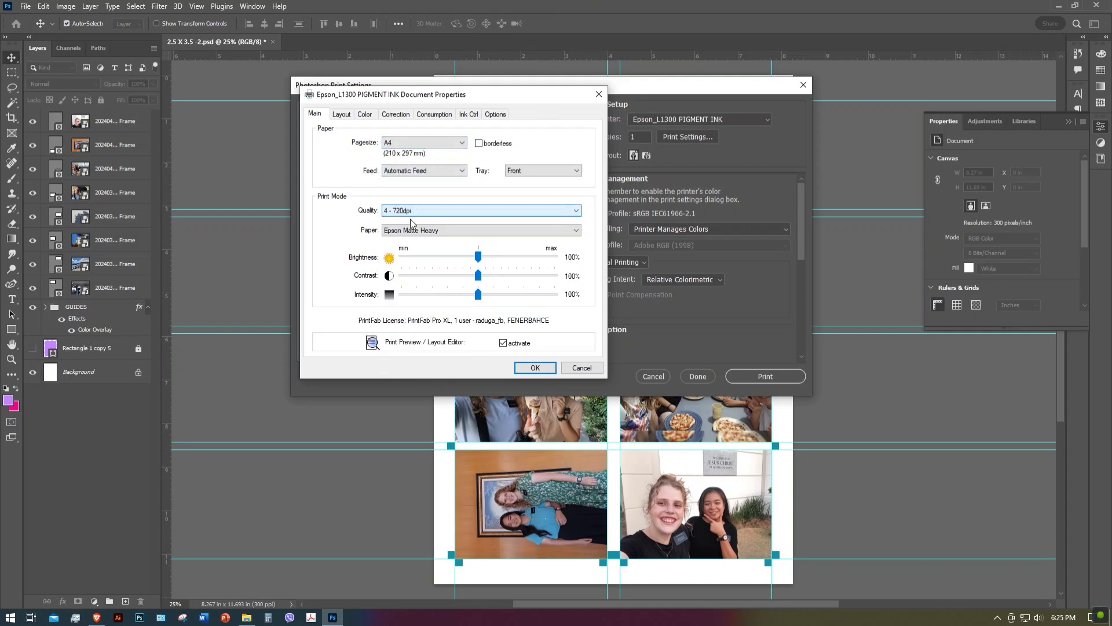
pyautogui.click(410, 231)
pyautogui.click(415, 264)
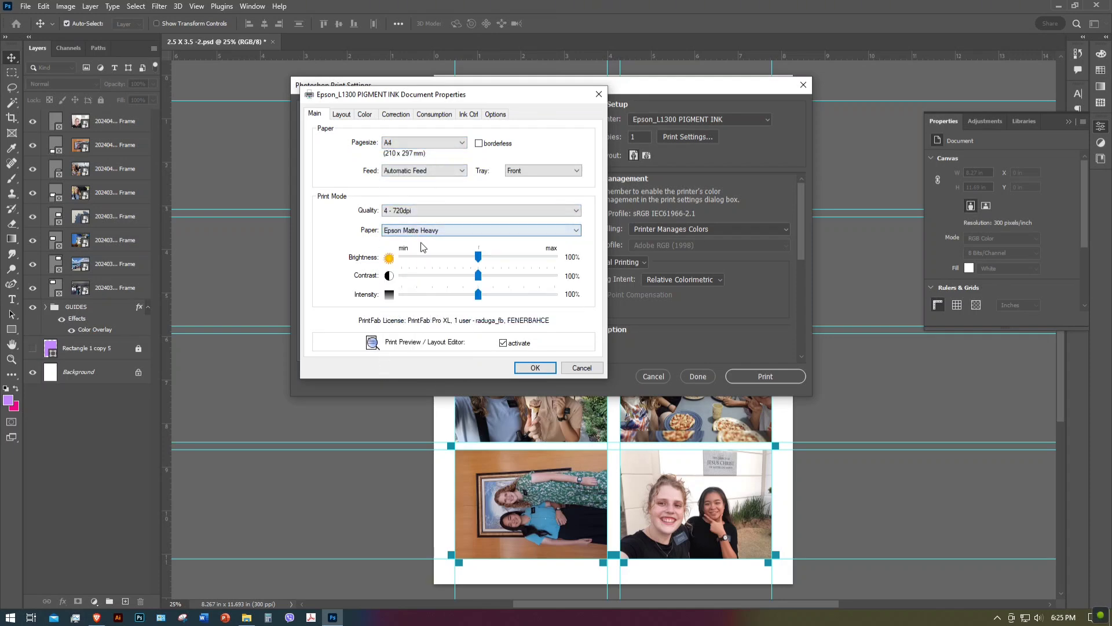
pyautogui.click(366, 115)
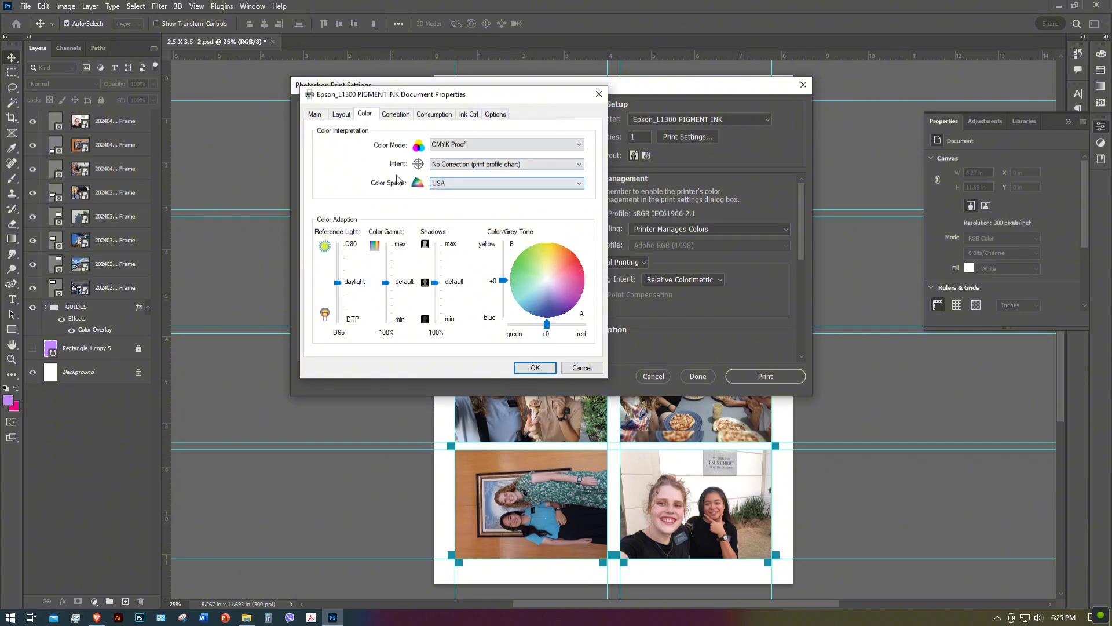
pyautogui.click(315, 115)
pyautogui.click(565, 368)
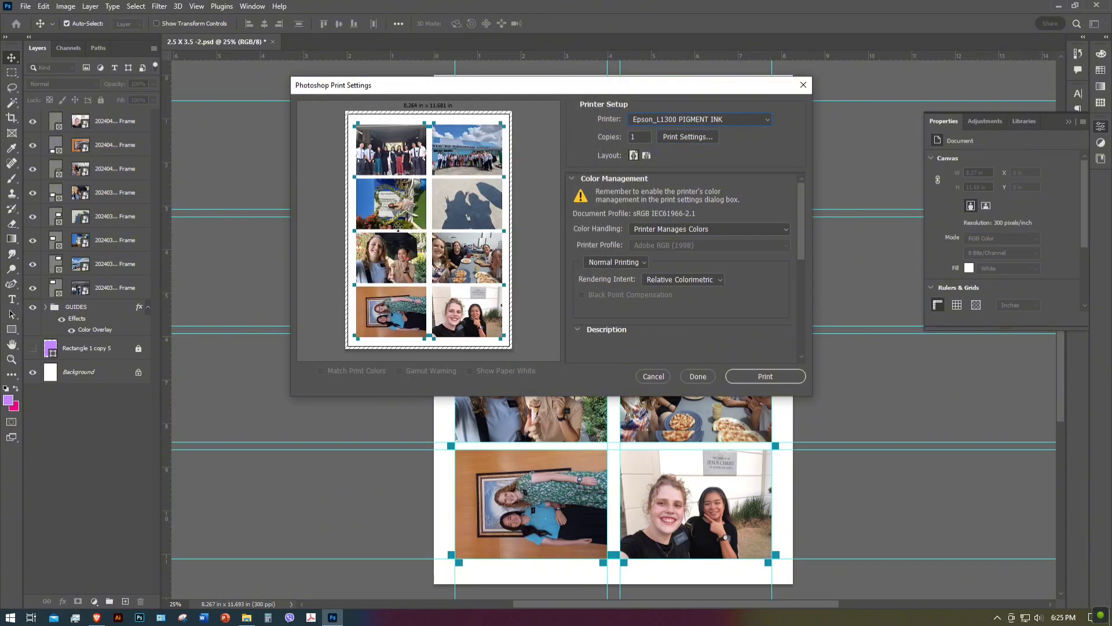
# Send the template to the print job preview, set the CMYK Proof Profile to USA, and print the page
pyautogui.click(765, 377)
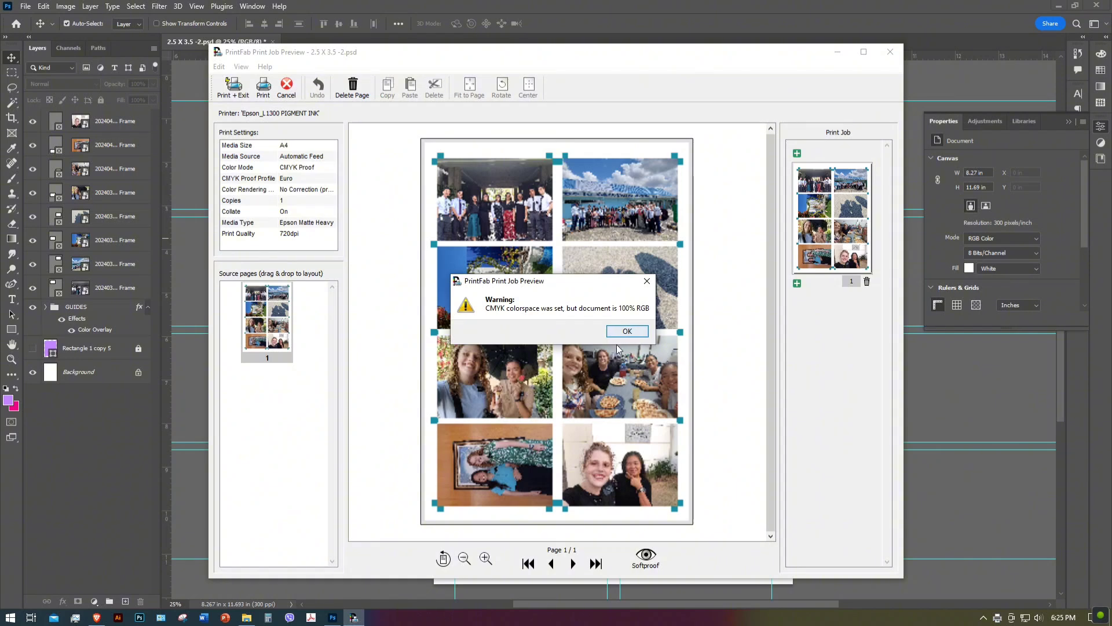
pyautogui.click(626, 331)
pyautogui.click(305, 178)
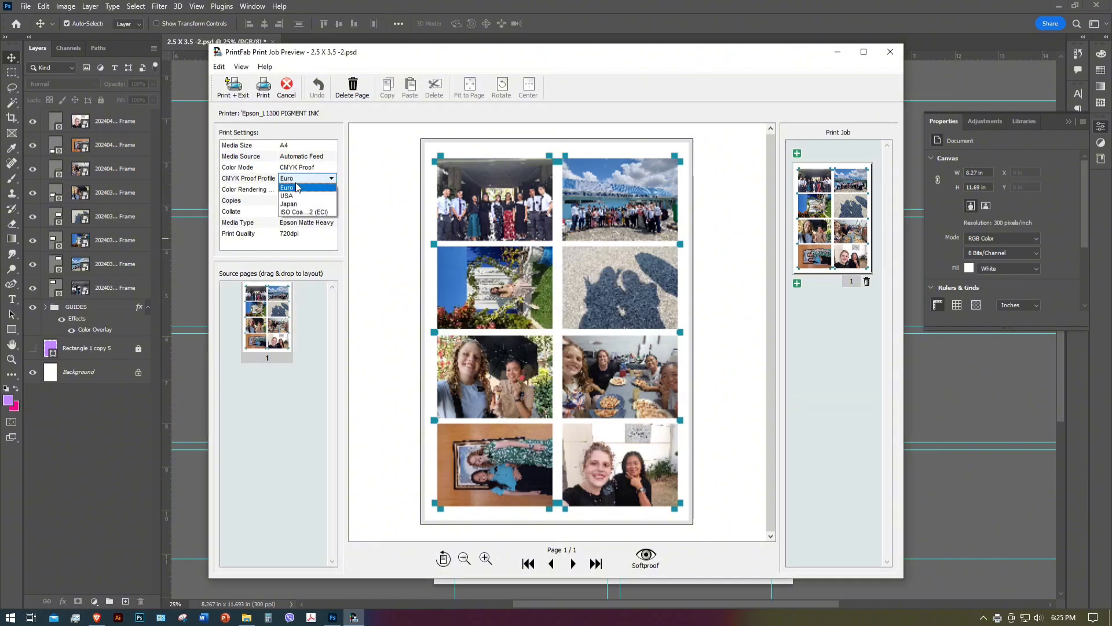
pyautogui.click(299, 194)
pyautogui.click(237, 90)
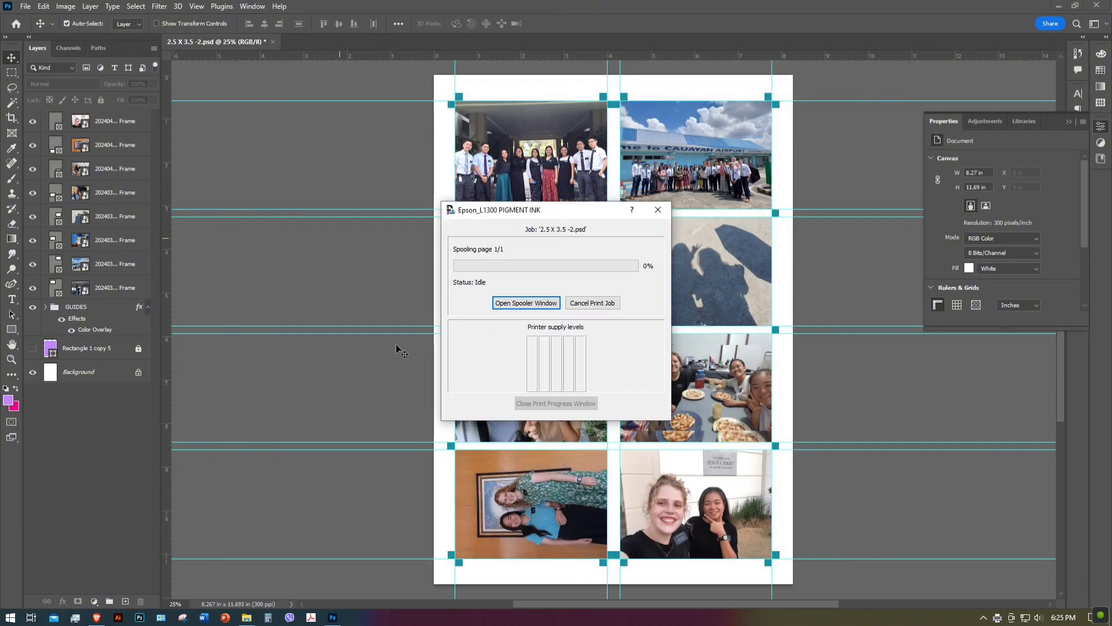